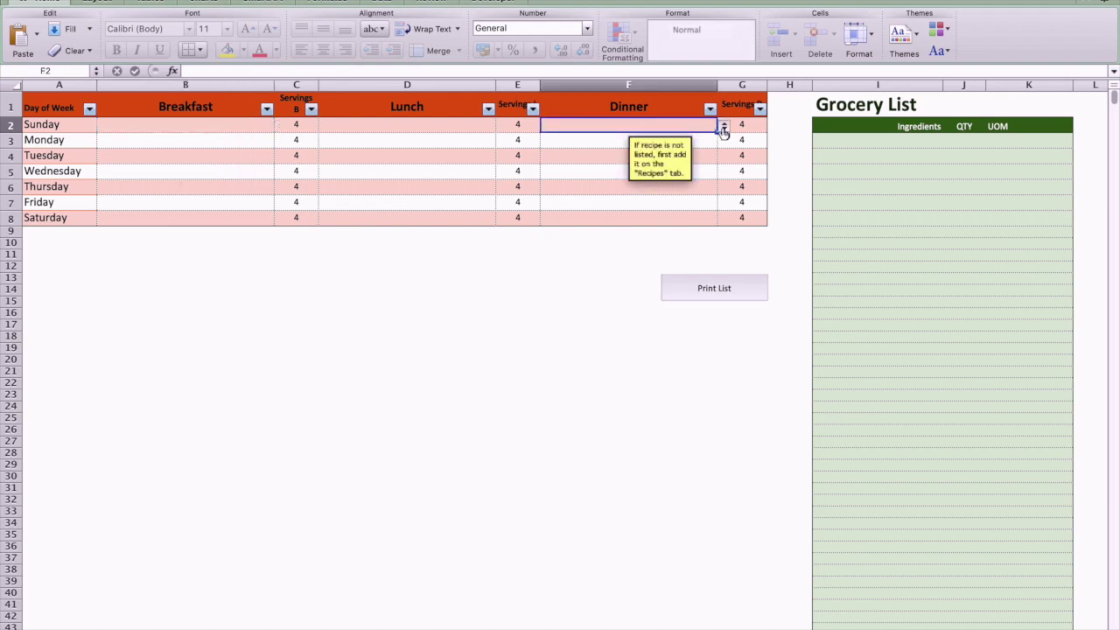
Pick Chili (white chicken, Paleo), Enchiladas (Chicken) and Gumbo (Sausage) from the dropdowns in F2, F3 and F4.
{"action": "left_click", "coordinate": [724, 127]}
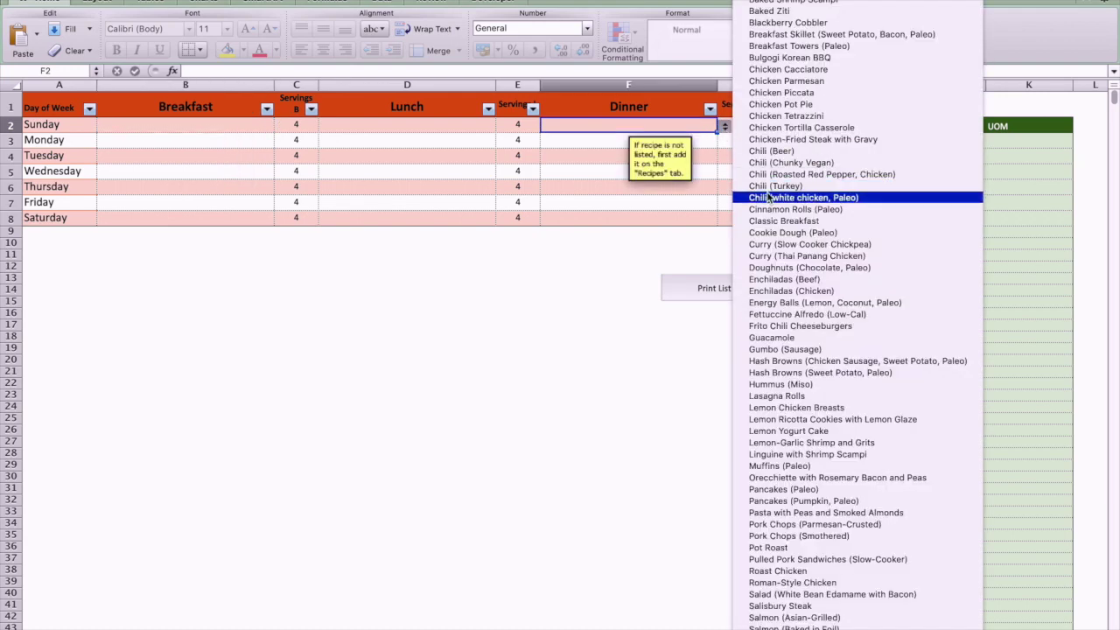
{"action": "key", "text": "Escape"}
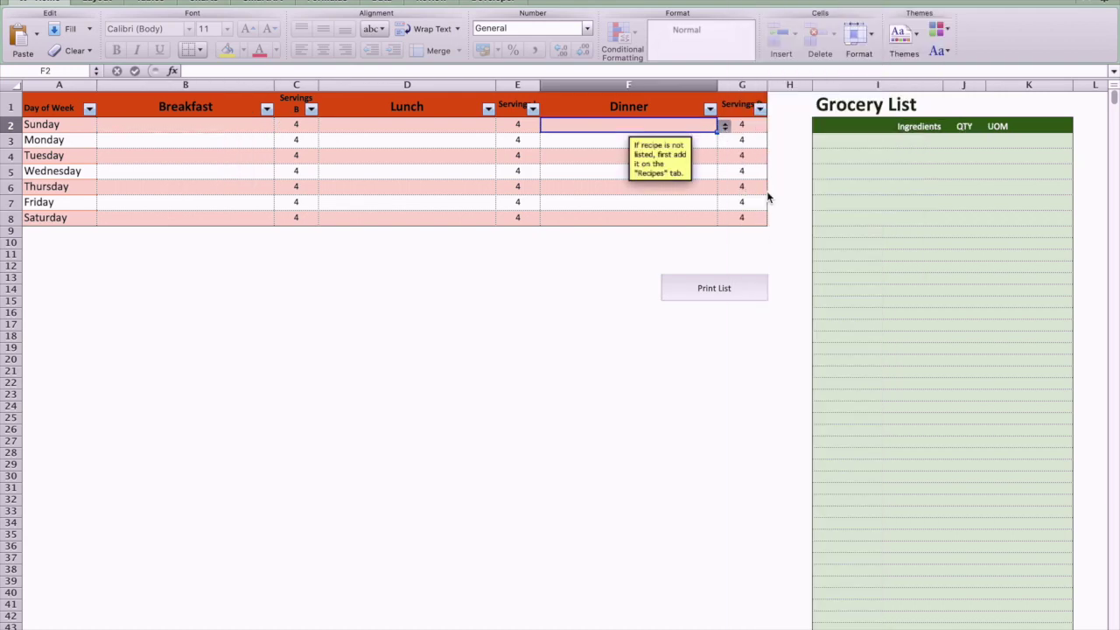
{"action": "left_click", "coordinate": [581, 140]}
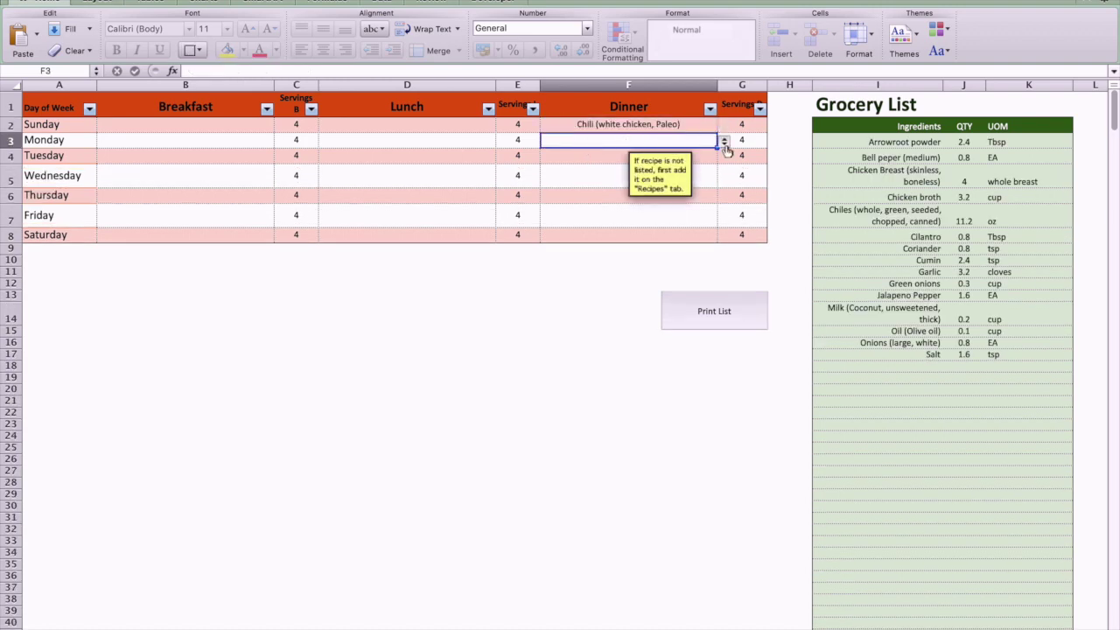
{"action": "left_click", "coordinate": [724, 141]}
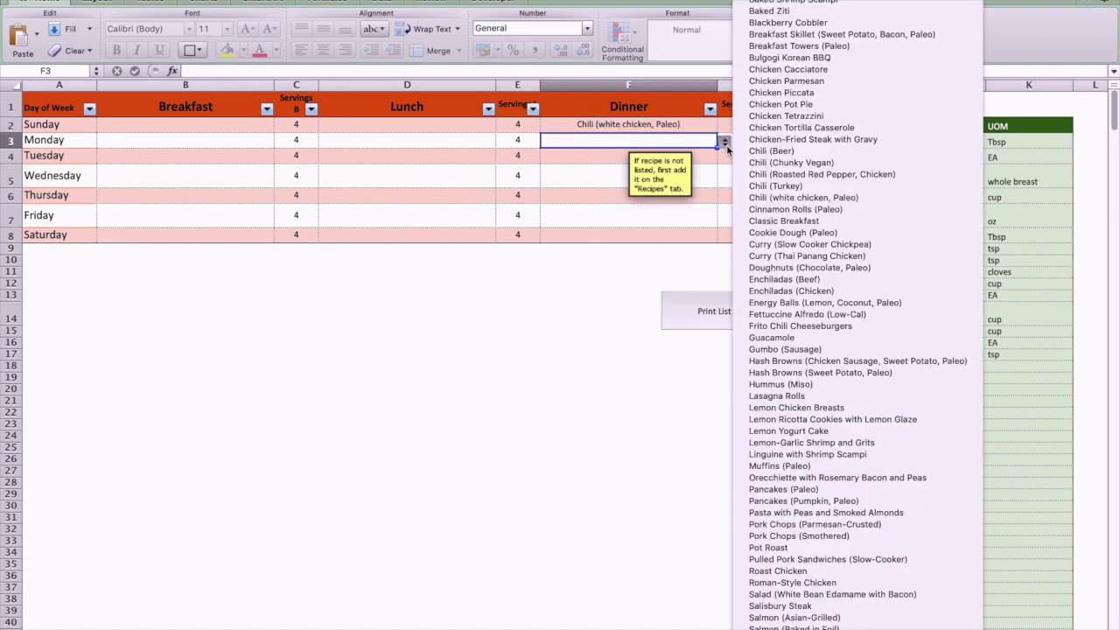
{"action": "left_click", "coordinate": [770, 290]}
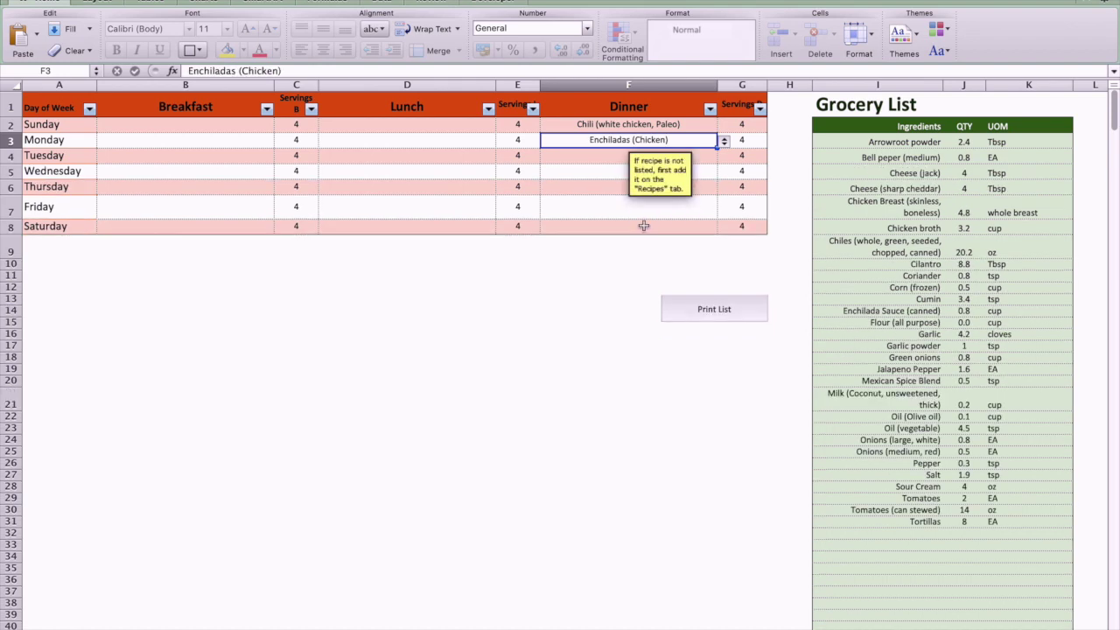
{"action": "left_click", "coordinate": [600, 157]}
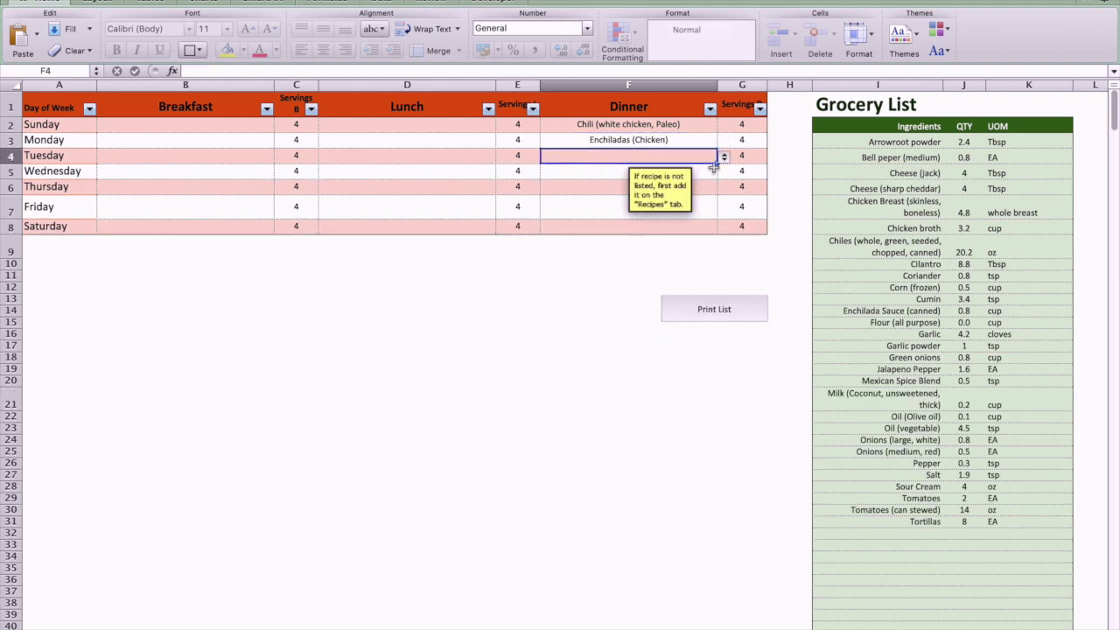
{"action": "left_click", "coordinate": [724, 158]}
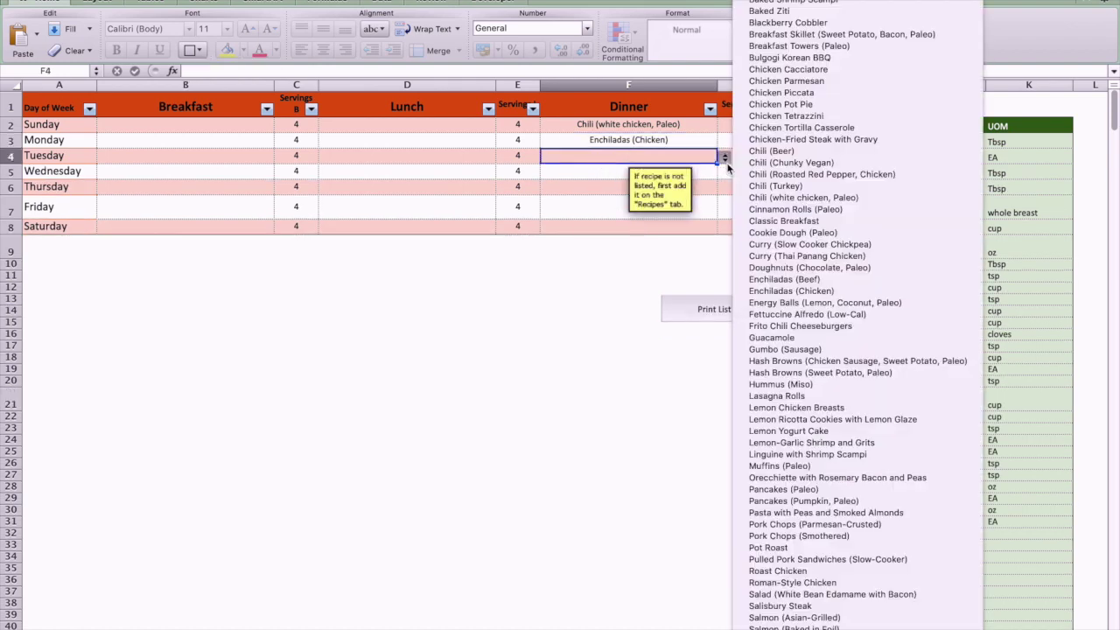
{"action": "left_click", "coordinate": [770, 349]}
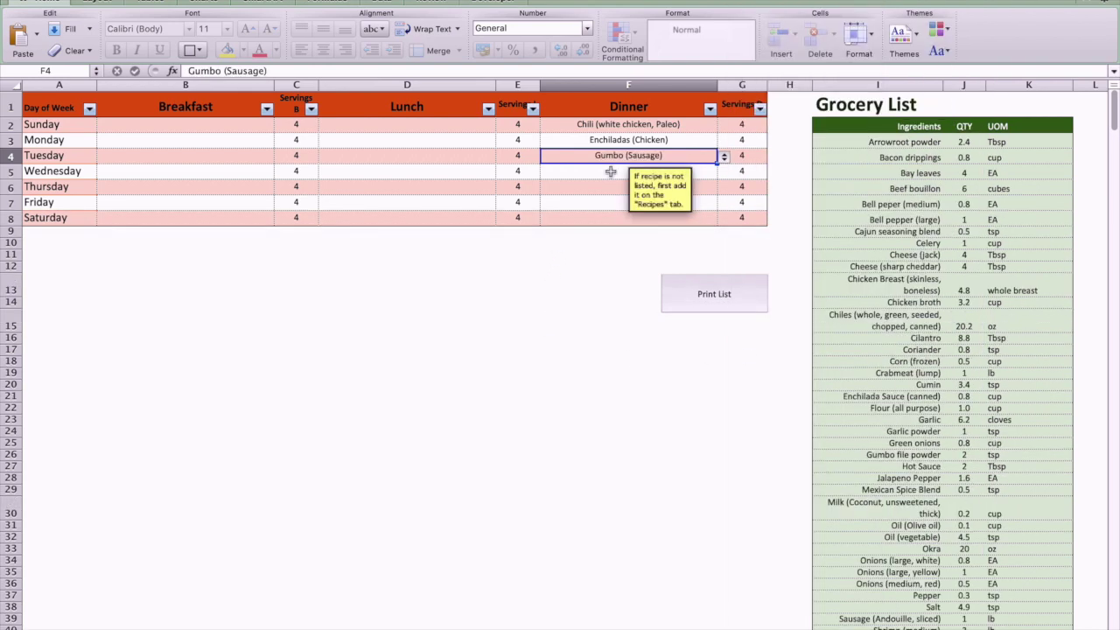
{"action": "left_click", "coordinate": [723, 162]}
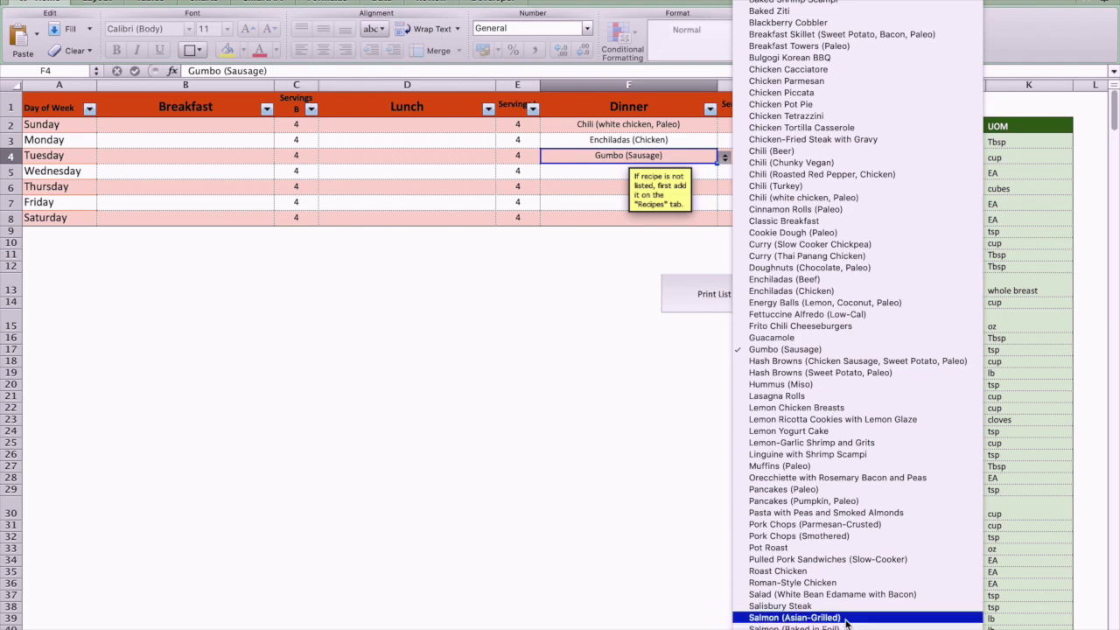
{"action": "scroll", "coordinate": [846, 621], "scroll_direction": "down", "scroll_amount": 3}
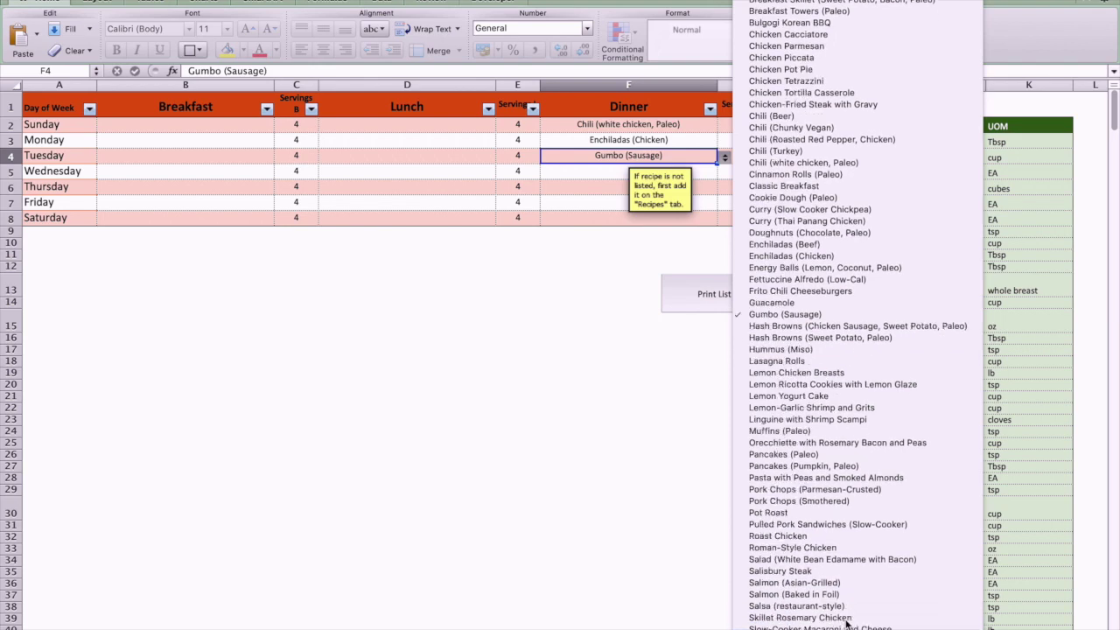
{"action": "scroll", "coordinate": [846, 623], "scroll_direction": "down", "scroll_amount": 3}
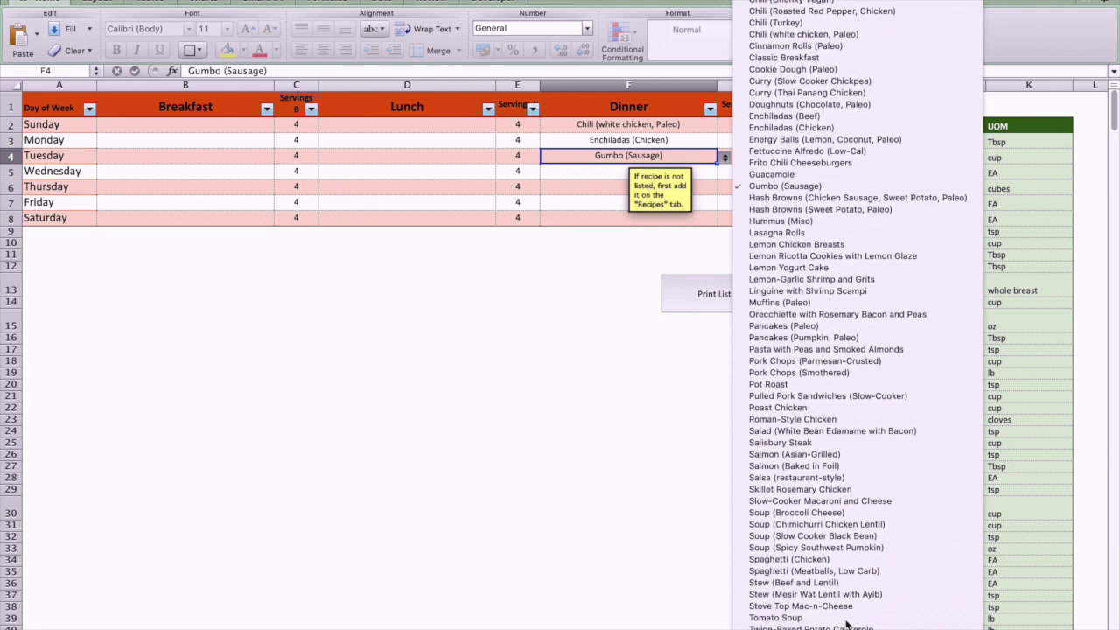
{"action": "scroll", "coordinate": [846, 623], "scroll_direction": "down", "scroll_amount": 1}
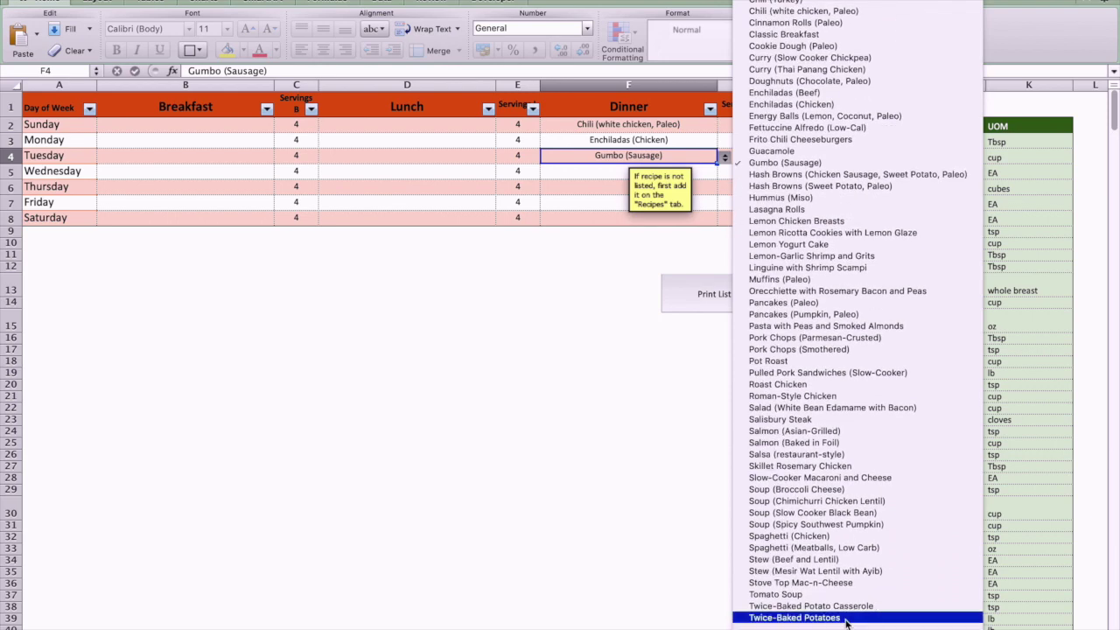
{"action": "key", "text": "Escape"}
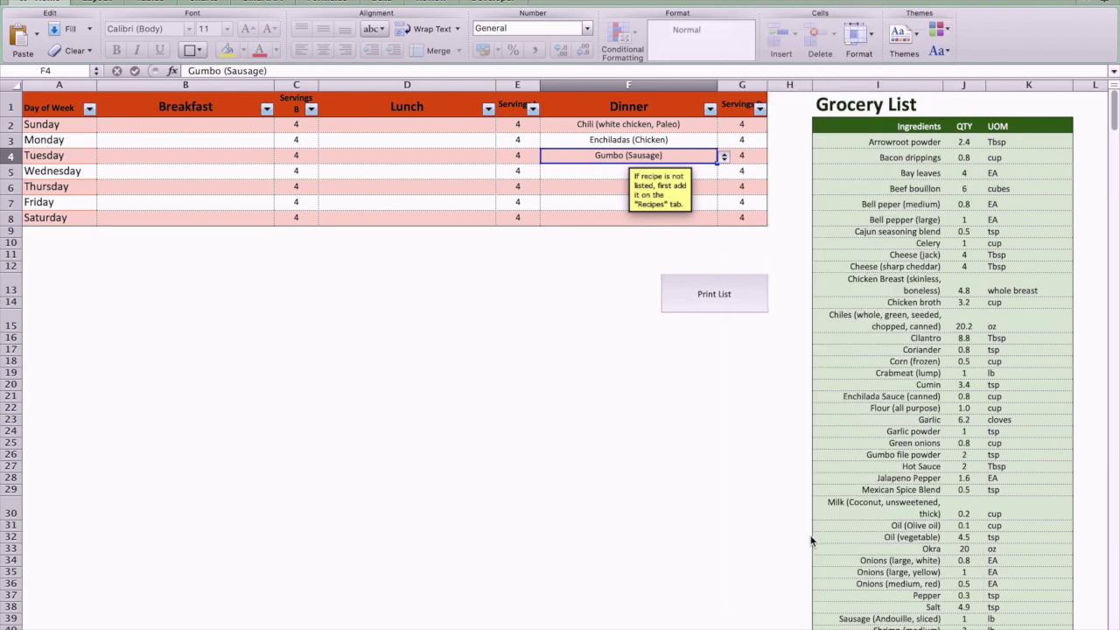
Enter Lasagna Rolls as Wednesday's dinner in F5 and review the updated grocery list.
{"action": "left_click", "coordinate": [580, 169]}
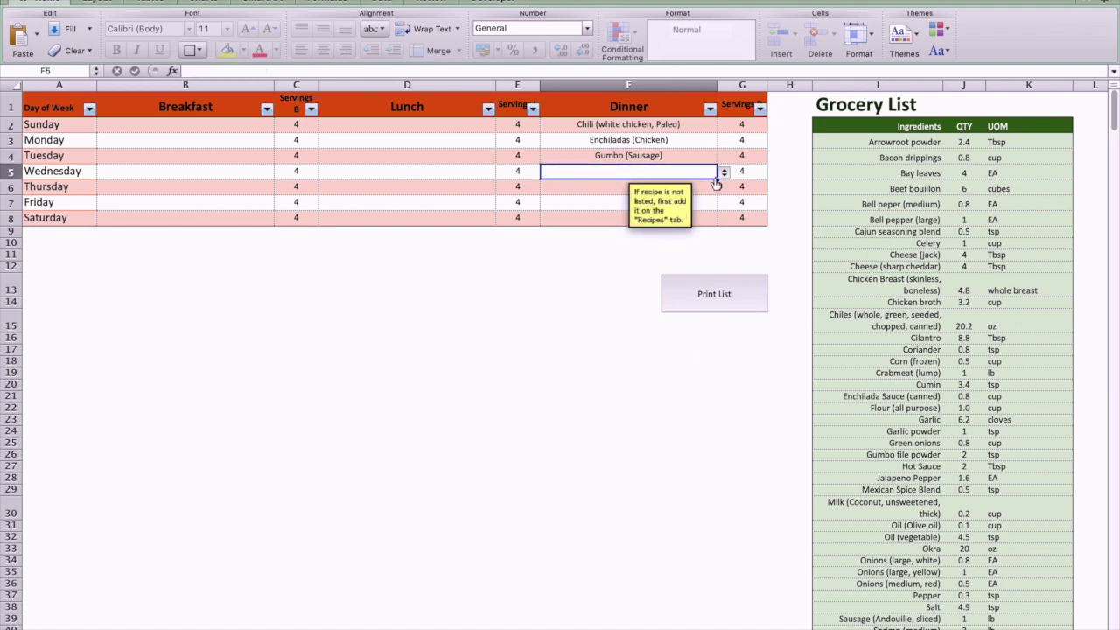
{"action": "left_click", "coordinate": [724, 175]}
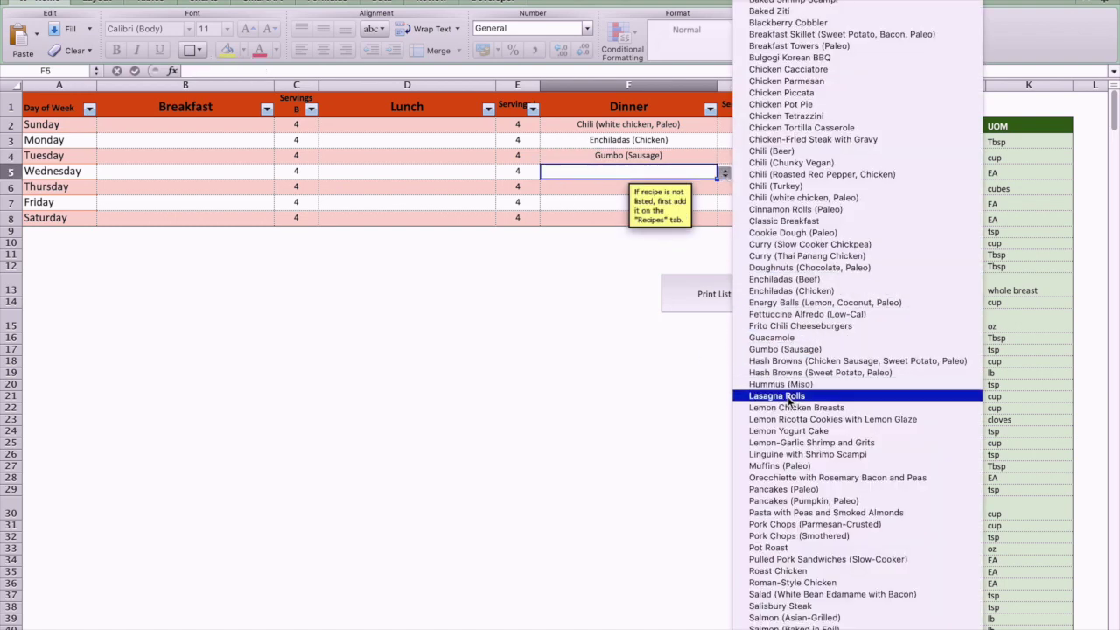
{"action": "key", "text": "Escape"}
{"action": "type", "text": "Lasagna Rolls"}
{"action": "key", "text": "Return"}
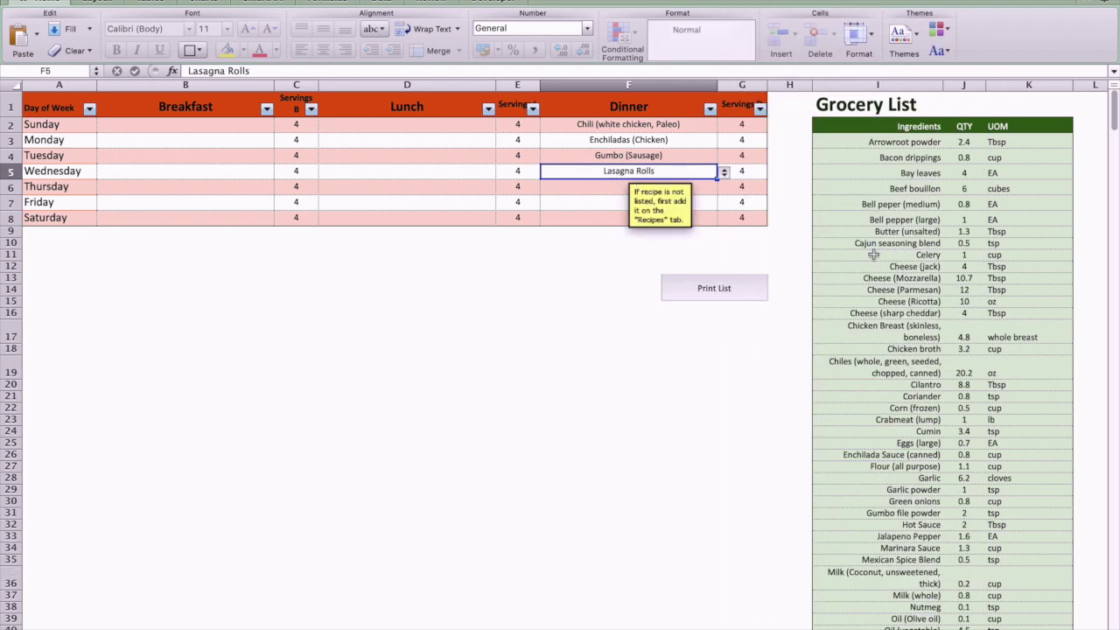
{"action": "scroll", "coordinate": [906, 268], "scroll_direction": "down", "scroll_amount": 5}
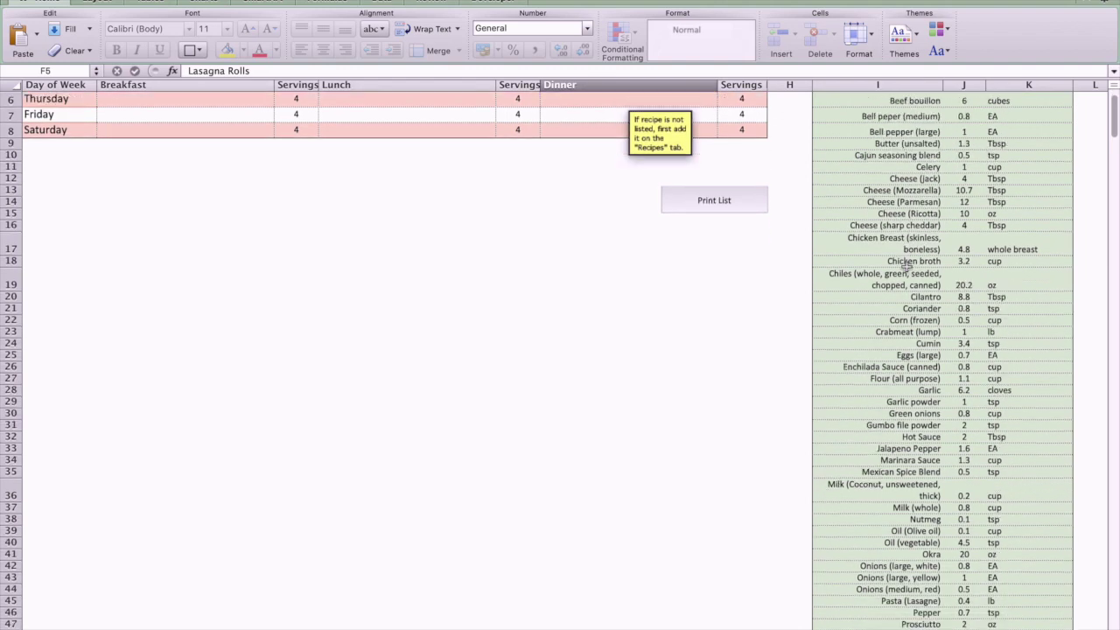
{"action": "scroll", "coordinate": [906, 268], "scroll_direction": "down", "scroll_amount": 8}
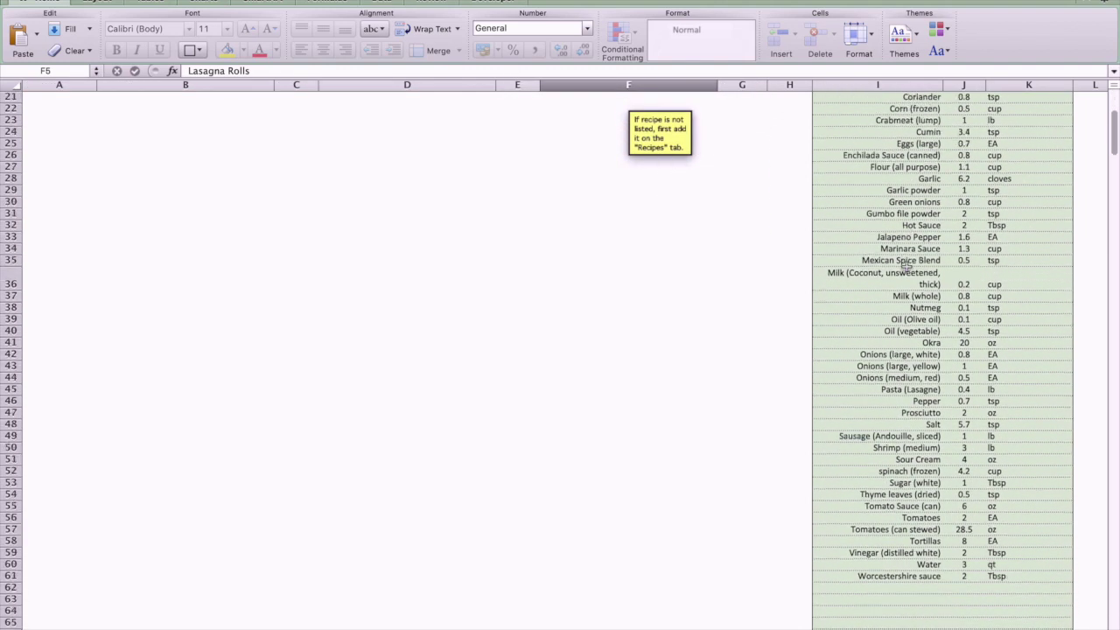
{"action": "scroll", "coordinate": [906, 268], "scroll_direction": "up", "scroll_amount": 13}
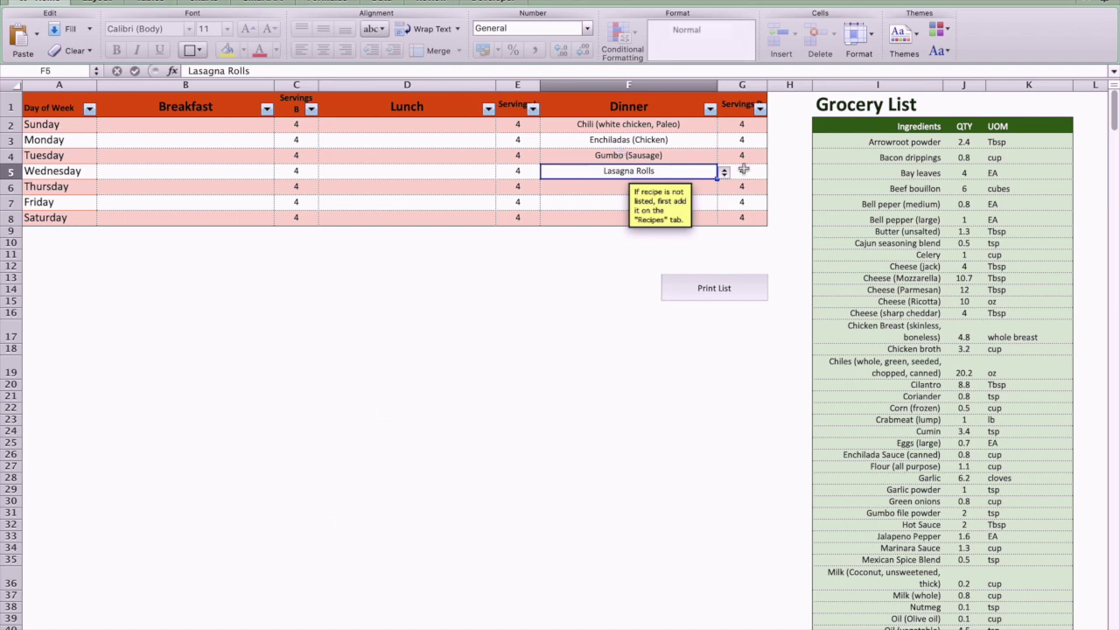
Enter 8 servings for Wednesday's dinner in G5 and 3 servings for Sunday's in G2.
{"action": "left_click", "coordinate": [742, 169]}
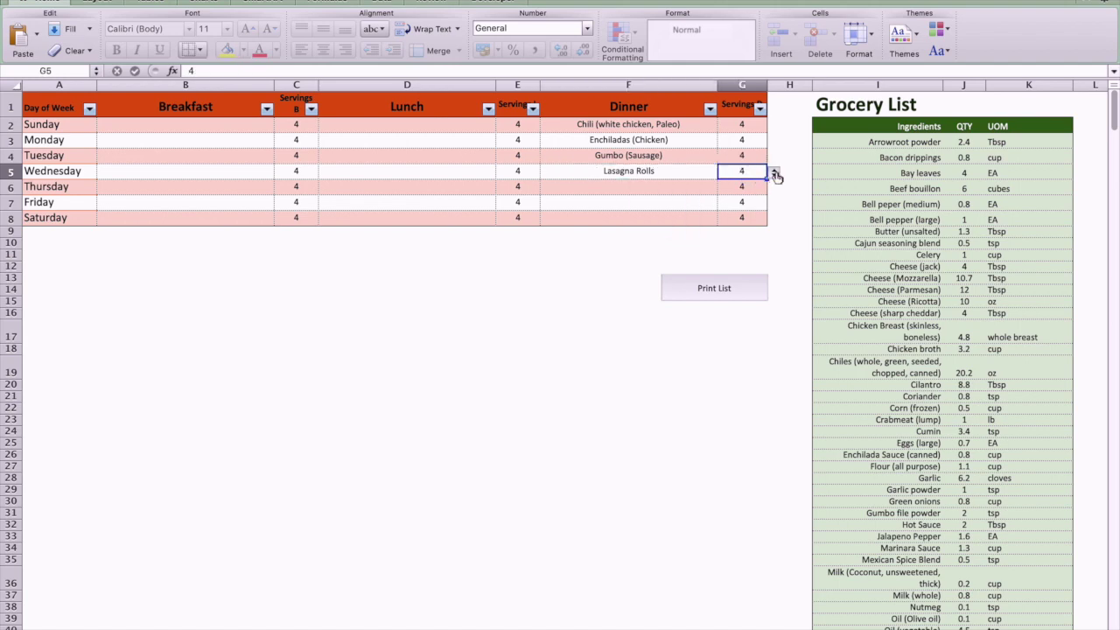
{"action": "left_click", "coordinate": [775, 174]}
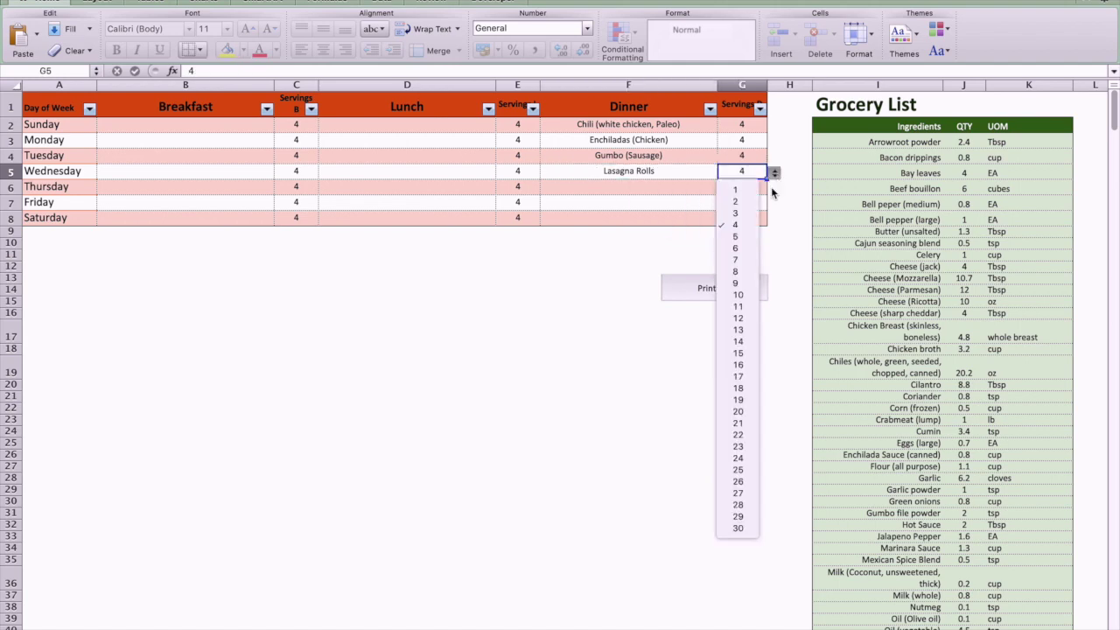
{"action": "key", "text": "Escape"}
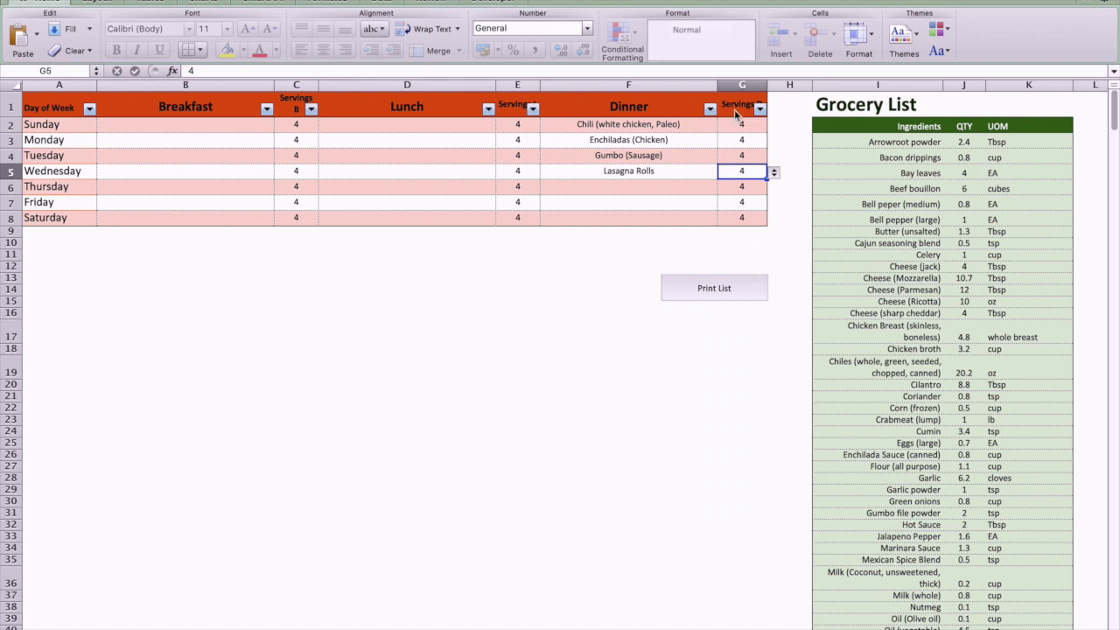
{"action": "type", "text": "8"}
{"action": "key", "text": "Return"}
{"action": "left_click", "coordinate": [745, 127]}
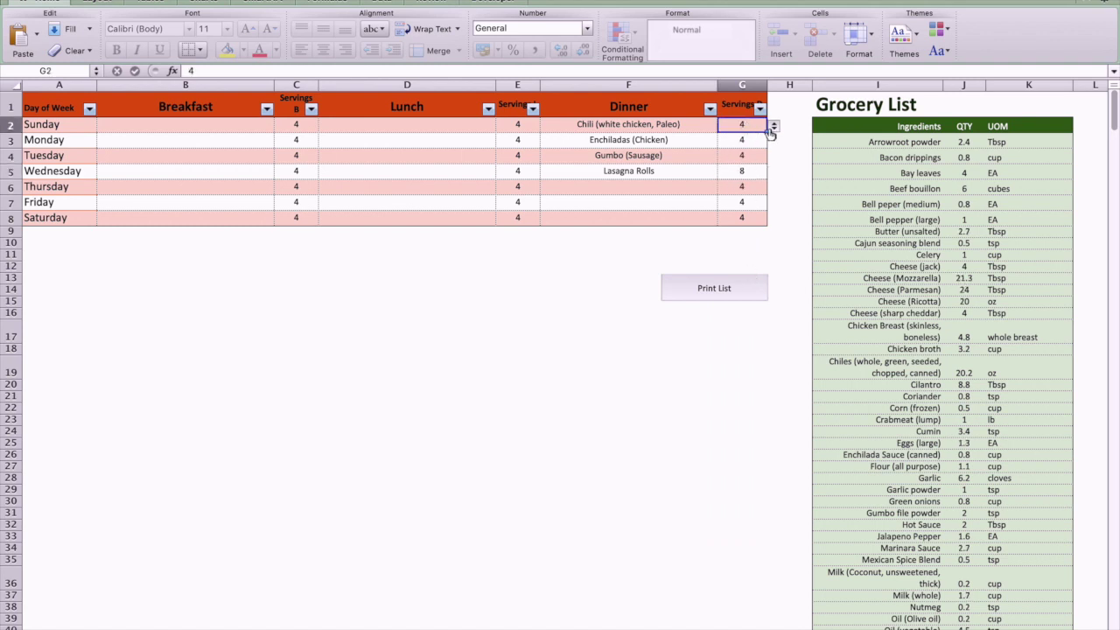
{"action": "left_click", "coordinate": [774, 127]}
{"action": "left_click", "coordinate": [745, 171]}
{"action": "type", "text": "3"}
{"action": "key", "text": "Return"}
{"action": "left_click", "coordinate": [187, 623]}
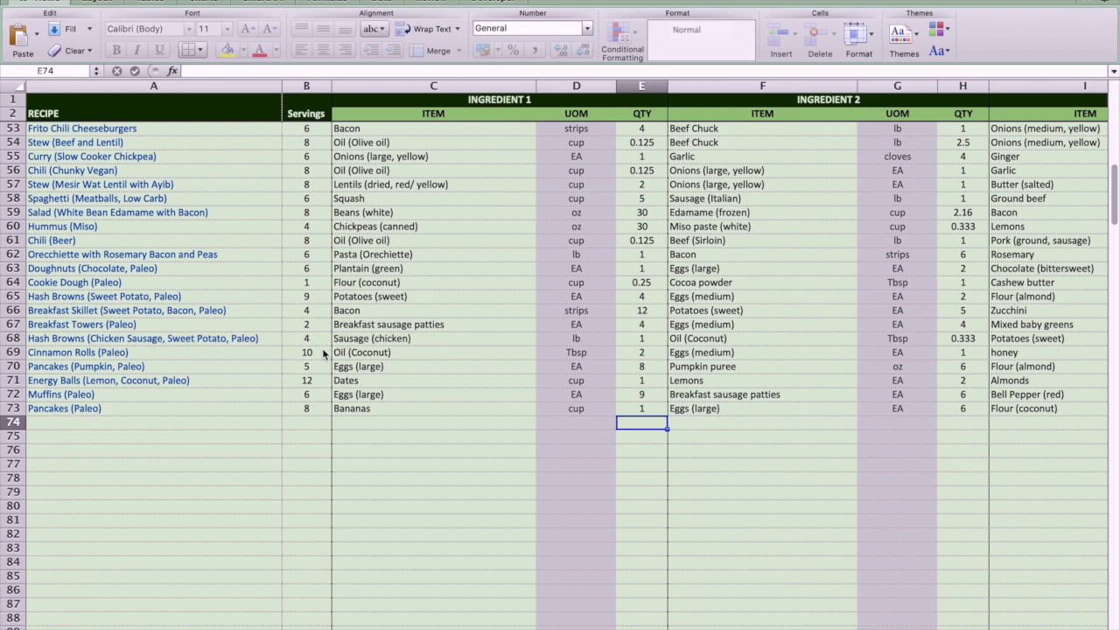
{"action": "scroll", "coordinate": [322, 349], "scroll_direction": "up", "scroll_amount": 15}
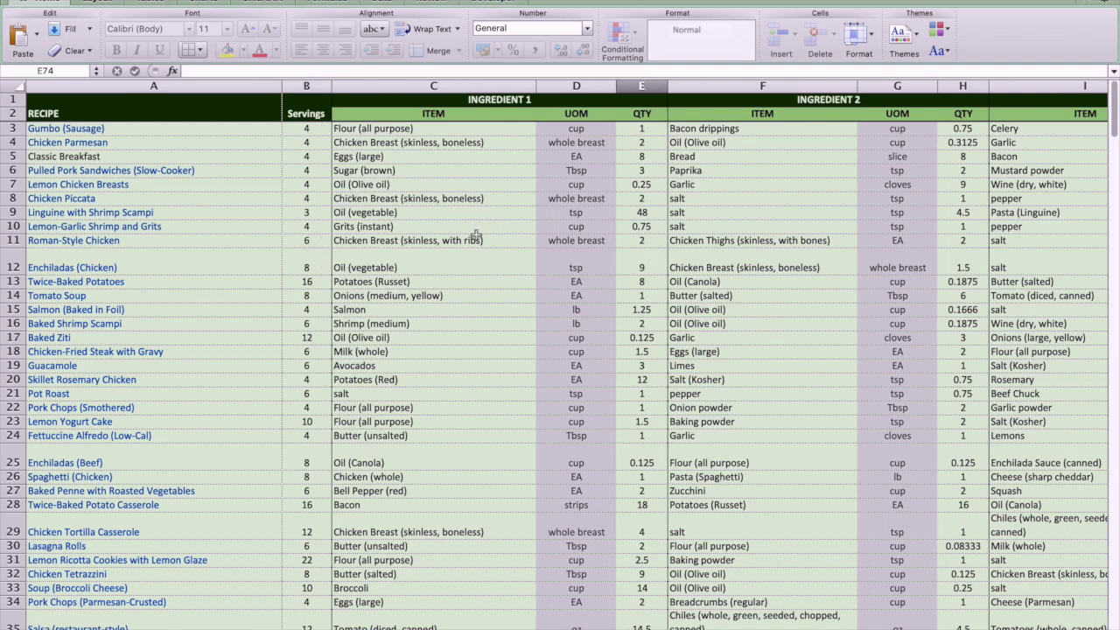
{"action": "left_click", "coordinate": [645, 258]}
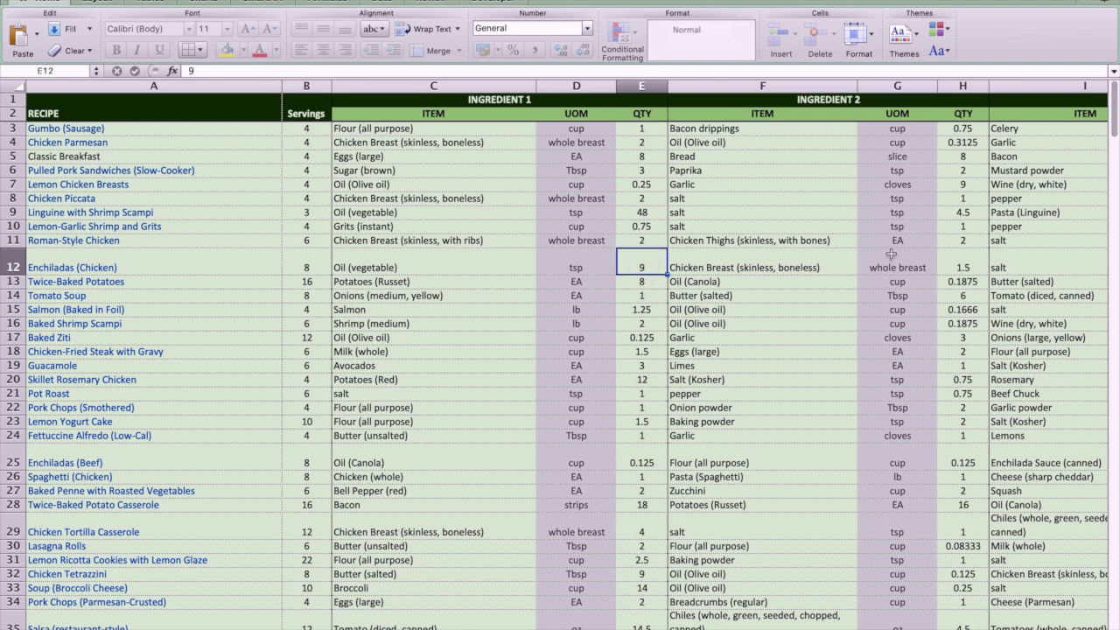
{"action": "left_click", "coordinate": [971, 266]}
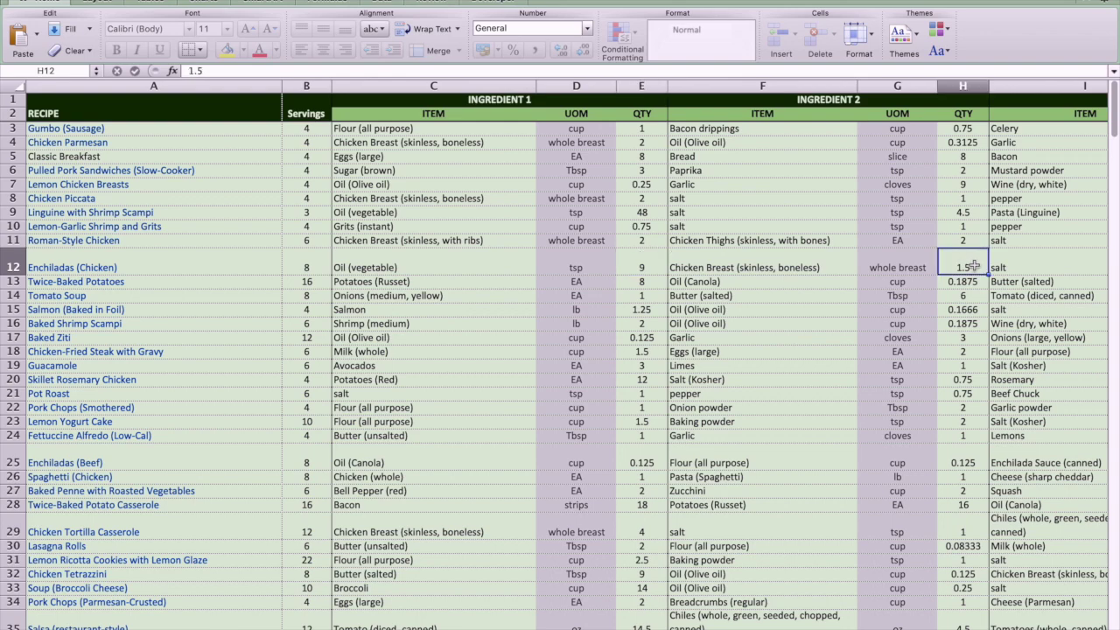
{"action": "left_click", "coordinate": [964, 185]}
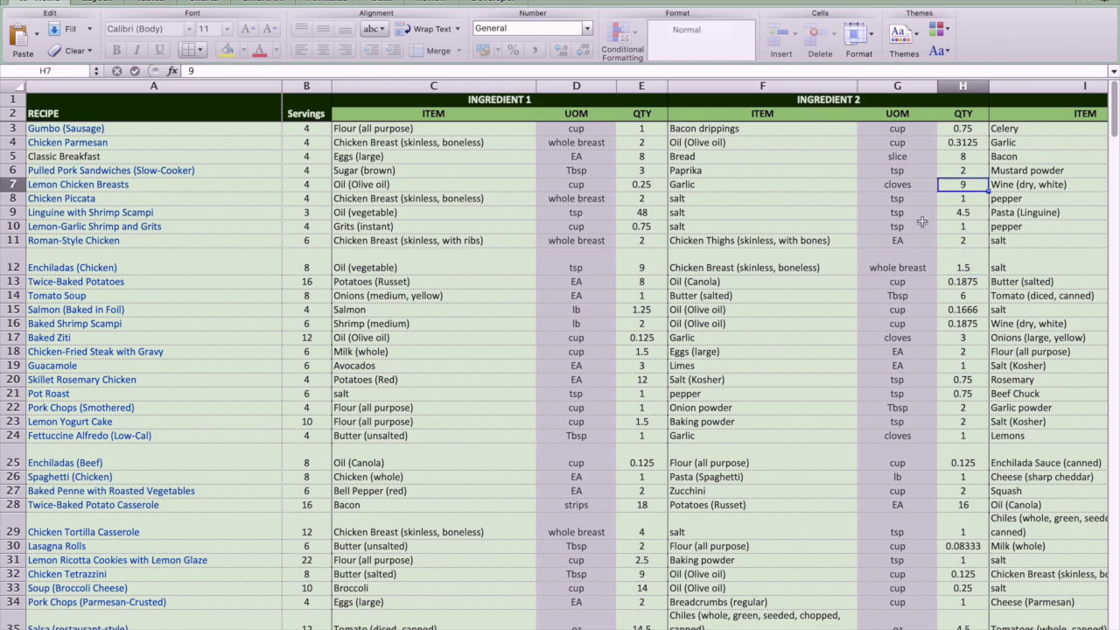
{"action": "scroll", "coordinate": [873, 244], "scroll_direction": "right", "scroll_amount": 10}
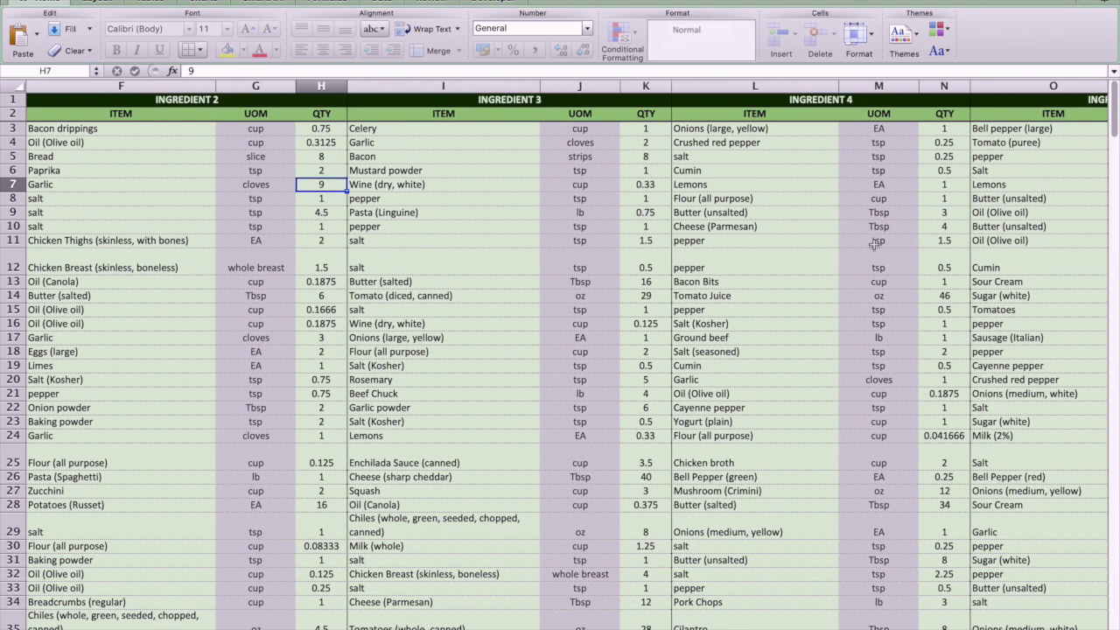
{"action": "scroll", "coordinate": [873, 244], "scroll_direction": "right", "scroll_amount": 3}
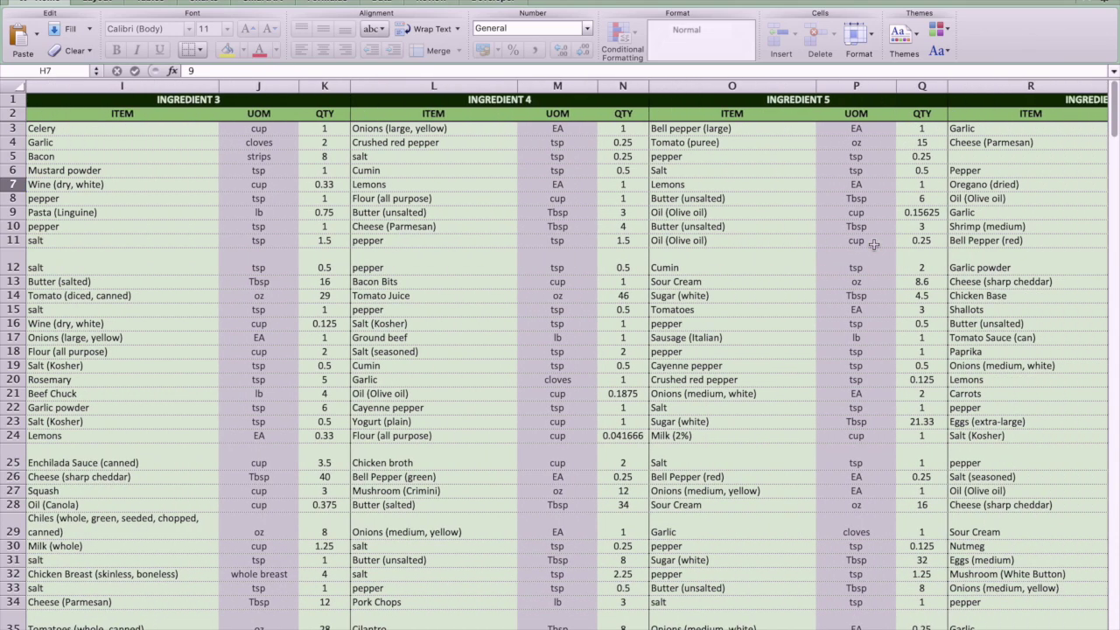
{"action": "scroll", "coordinate": [873, 244], "scroll_direction": "left", "scroll_amount": 8}
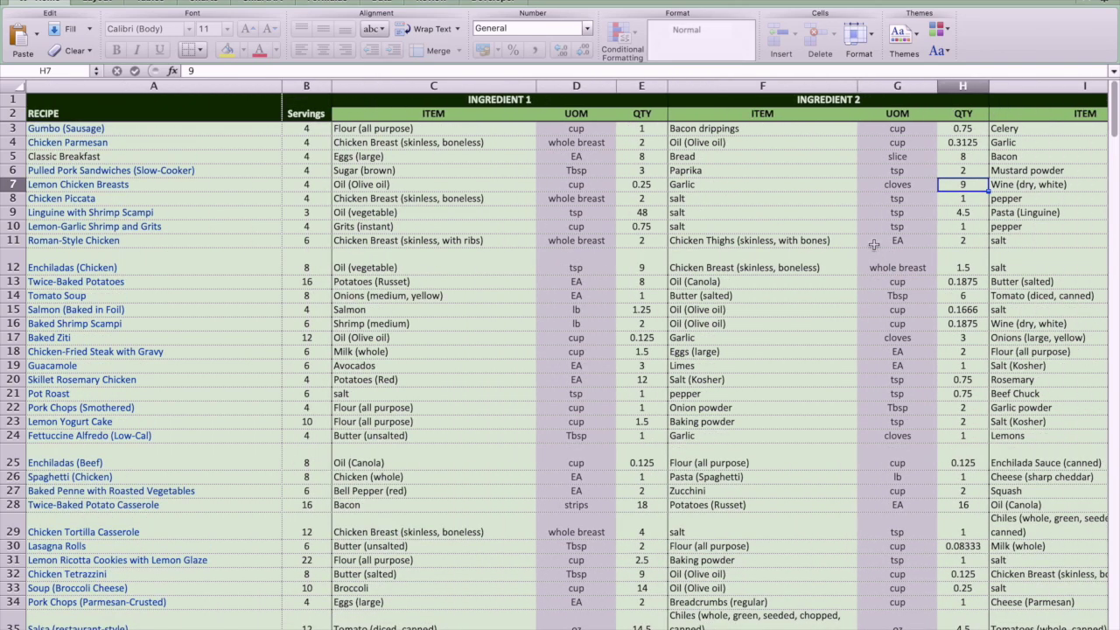
{"action": "scroll", "coordinate": [873, 244], "scroll_direction": "right", "scroll_amount": 6}
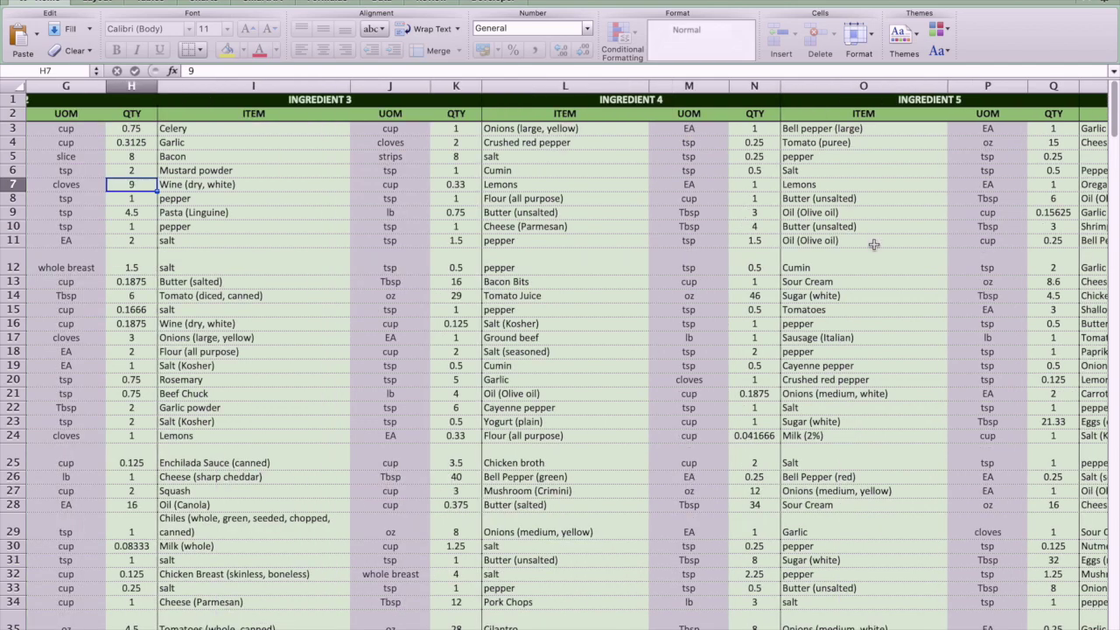
{"action": "scroll", "coordinate": [872, 244], "scroll_direction": "right", "scroll_amount": 6}
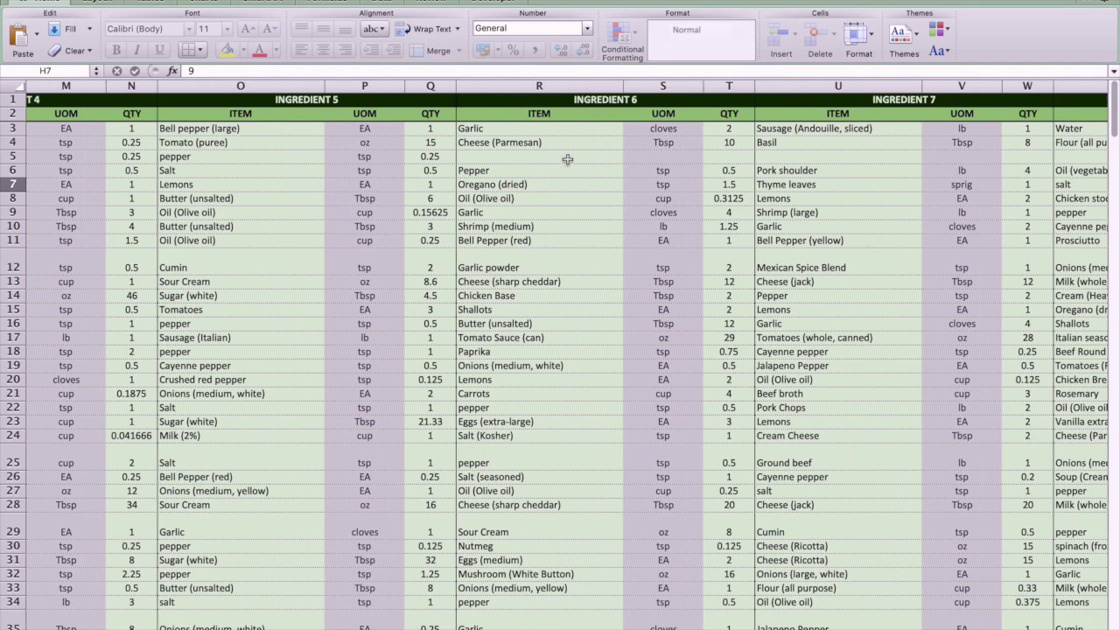
{"action": "left_click", "coordinate": [584, 156]}
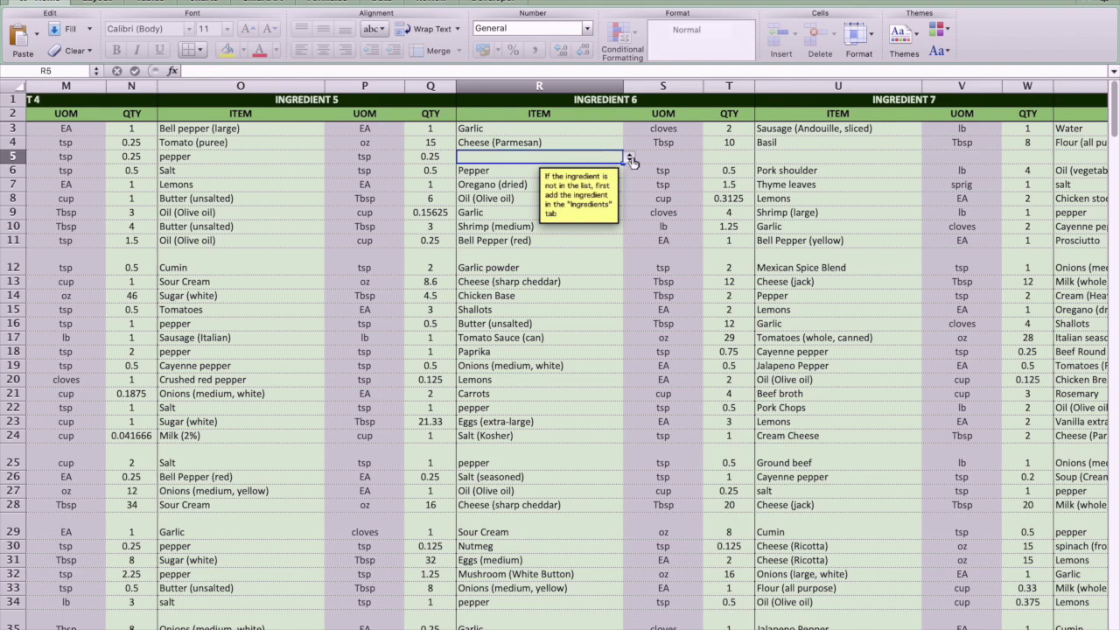
{"action": "left_click", "coordinate": [629, 158]}
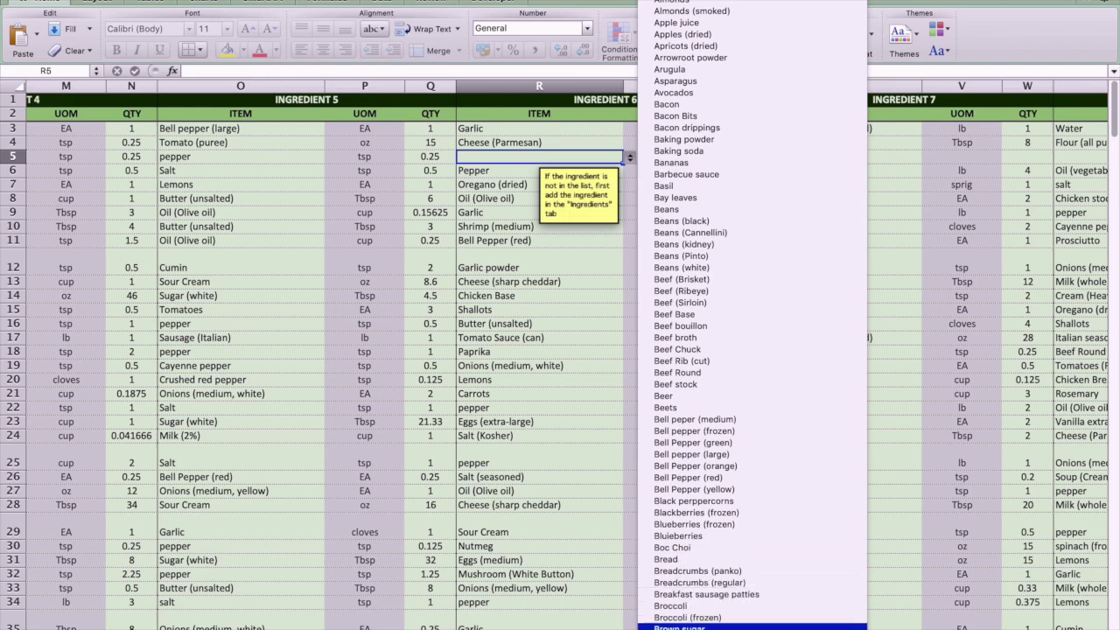
{"action": "scroll", "coordinate": [752, 314], "scroll_direction": "down", "scroll_amount": 5}
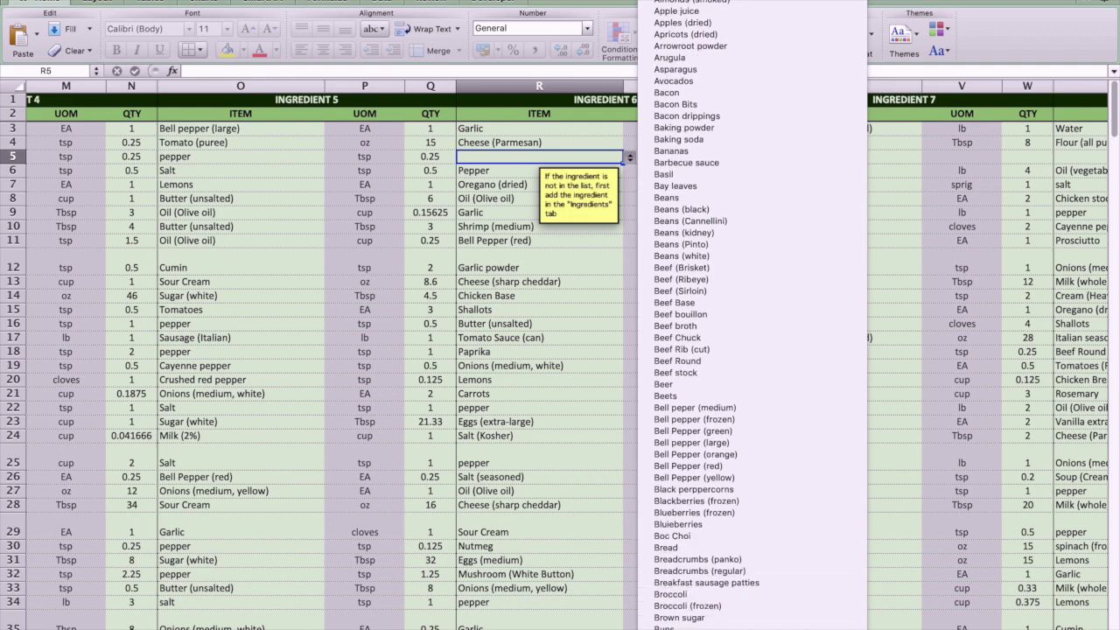
{"action": "scroll", "coordinate": [752, 315], "scroll_direction": "down", "scroll_amount": 5}
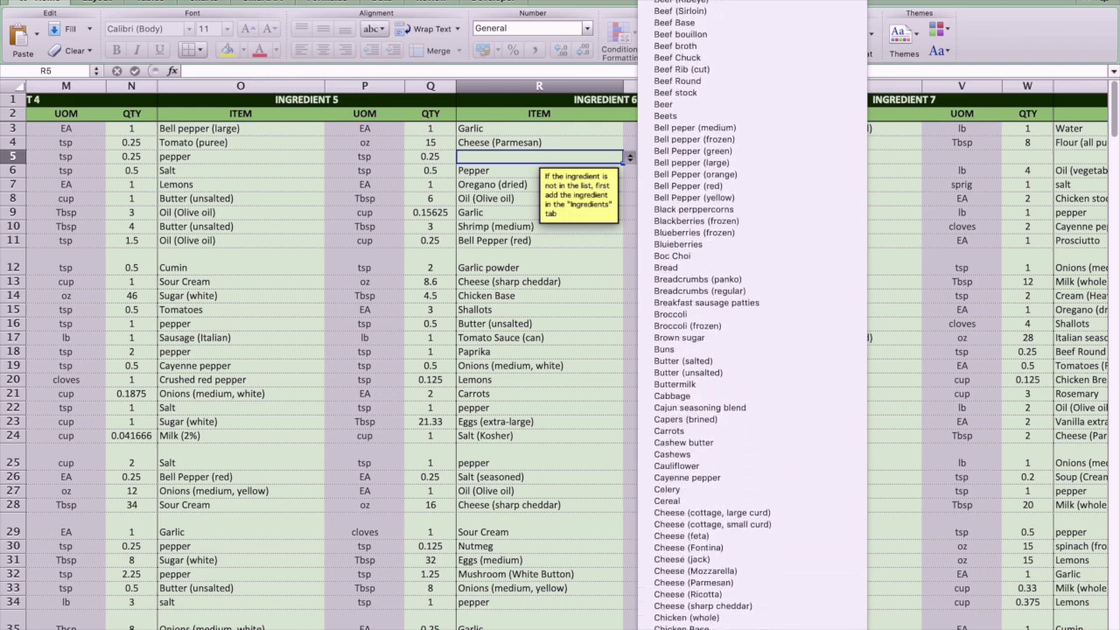
{"action": "scroll", "coordinate": [753, 314], "scroll_direction": "down", "scroll_amount": 5}
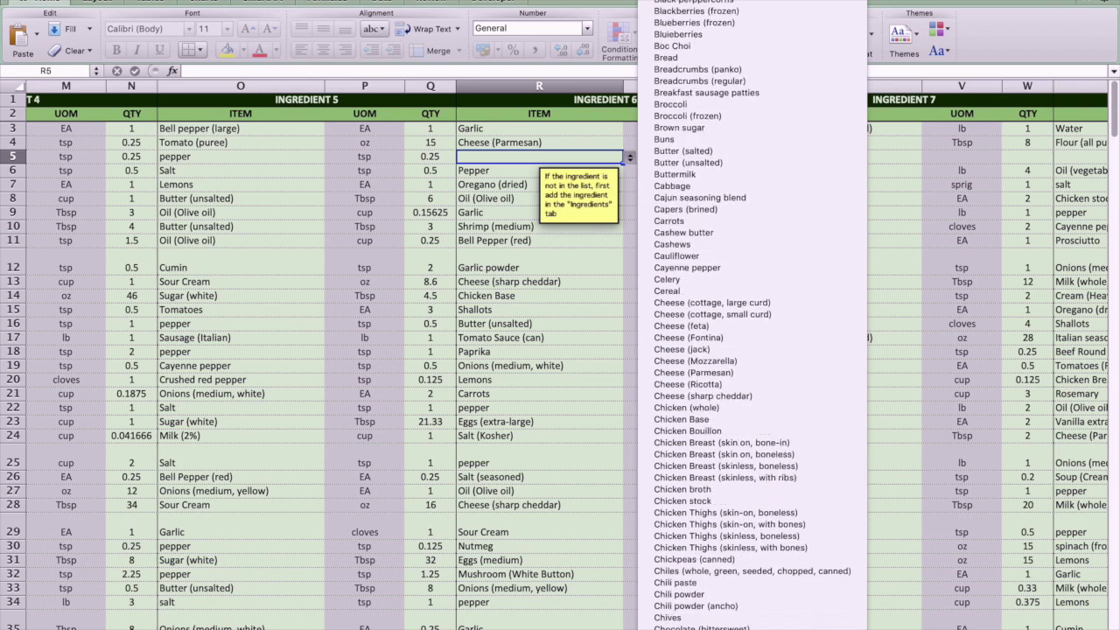
{"action": "scroll", "coordinate": [752, 315], "scroll_direction": "down", "scroll_amount": 5}
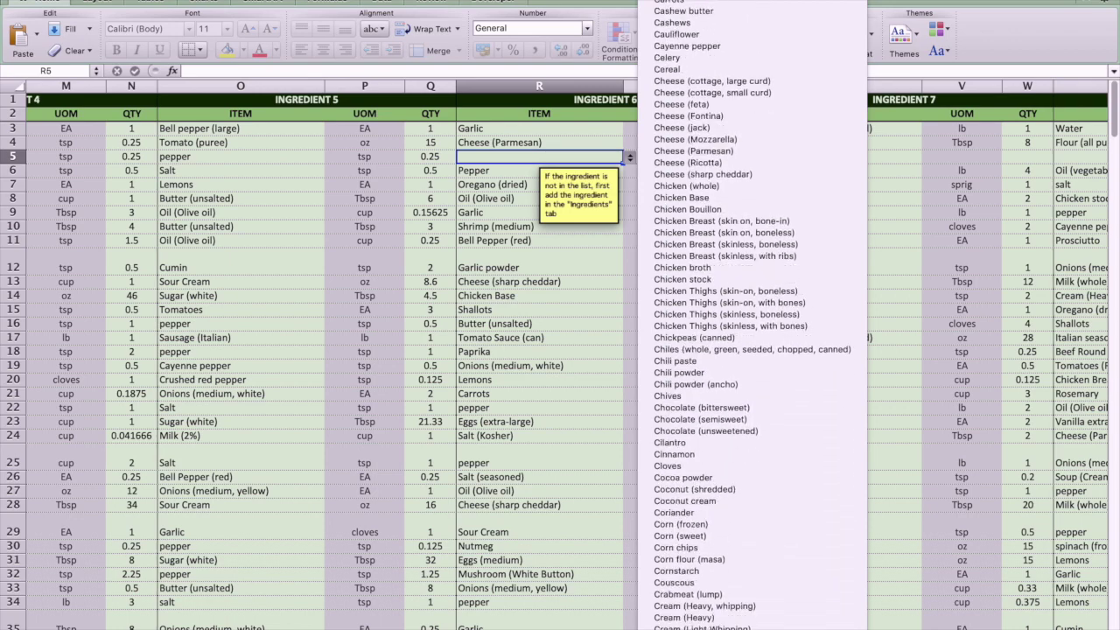
{"action": "scroll", "coordinate": [752, 315], "scroll_direction": "down", "scroll_amount": 5}
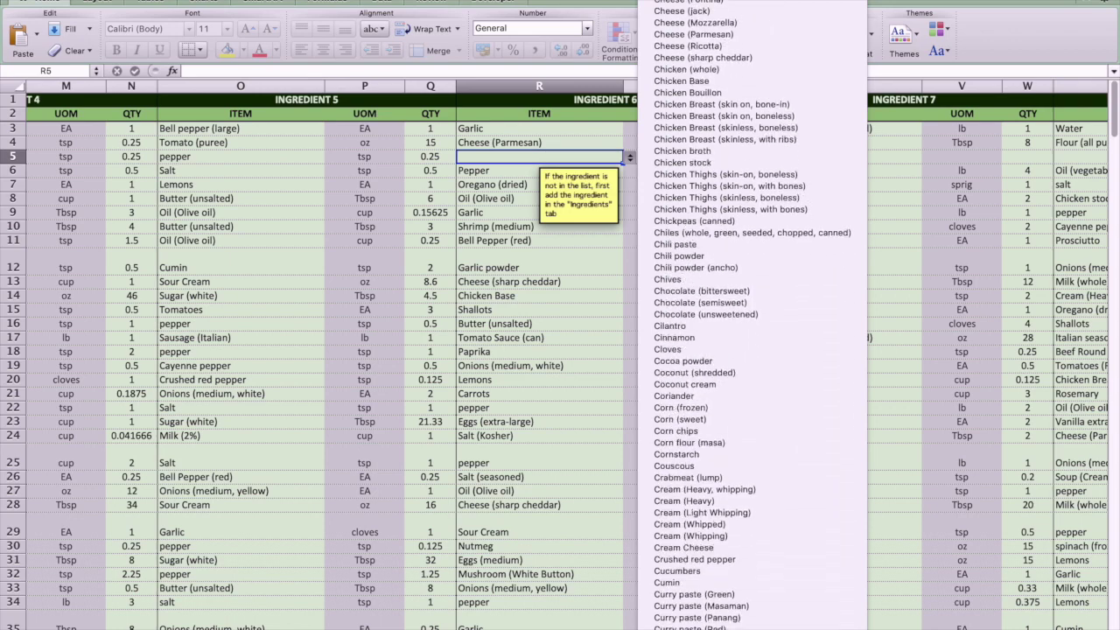
{"action": "scroll", "coordinate": [752, 315], "scroll_direction": "down", "scroll_amount": 4}
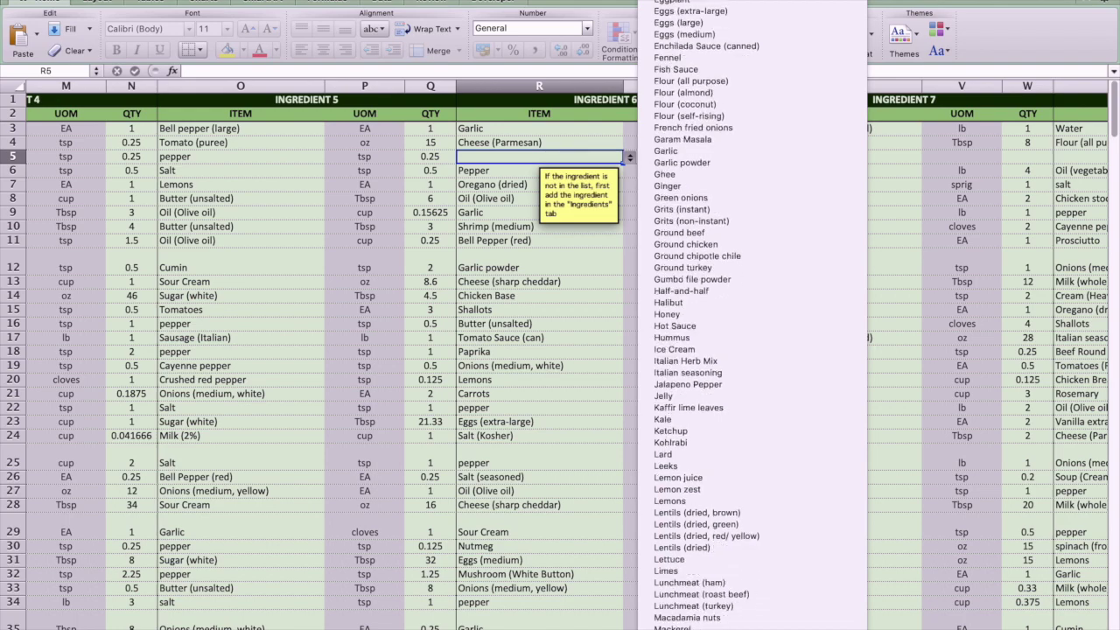
{"action": "scroll", "coordinate": [752, 315], "scroll_direction": "down", "scroll_amount": 5}
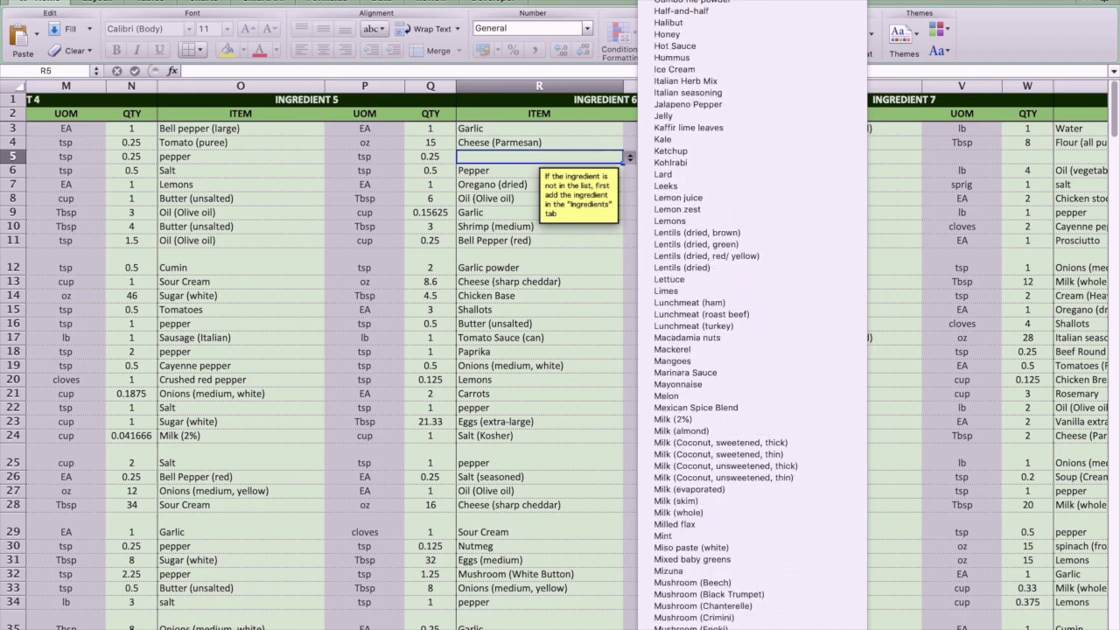
{"action": "scroll", "coordinate": [752, 315], "scroll_direction": "down", "scroll_amount": 6}
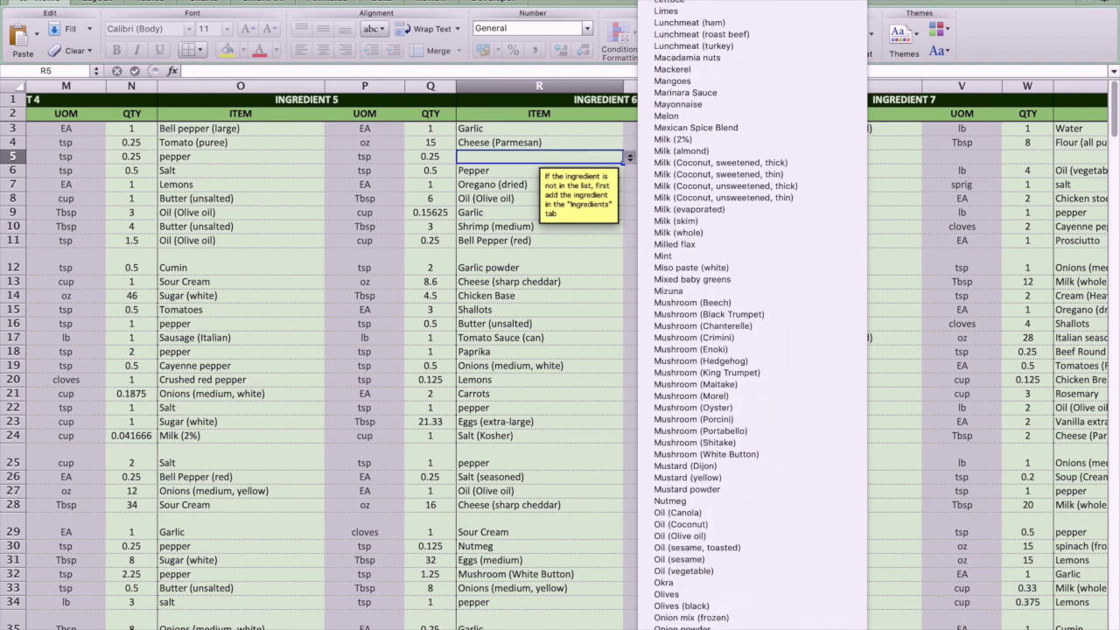
{"action": "scroll", "coordinate": [752, 315], "scroll_direction": "down", "scroll_amount": 2}
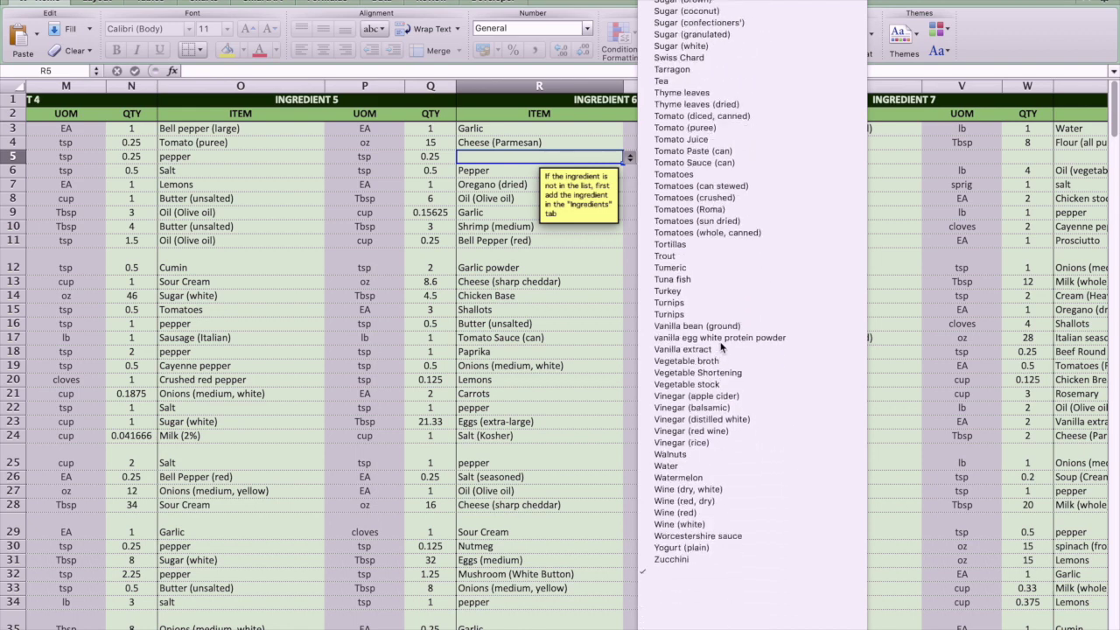
{"action": "key", "text": "Escape"}
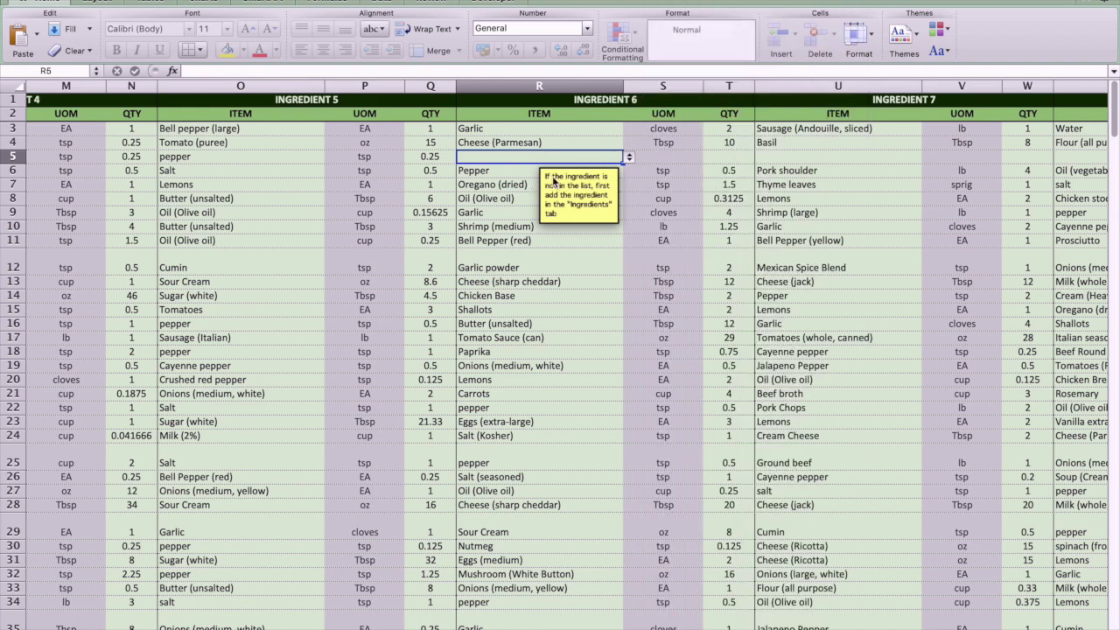
{"action": "left_click", "coordinate": [628, 157]}
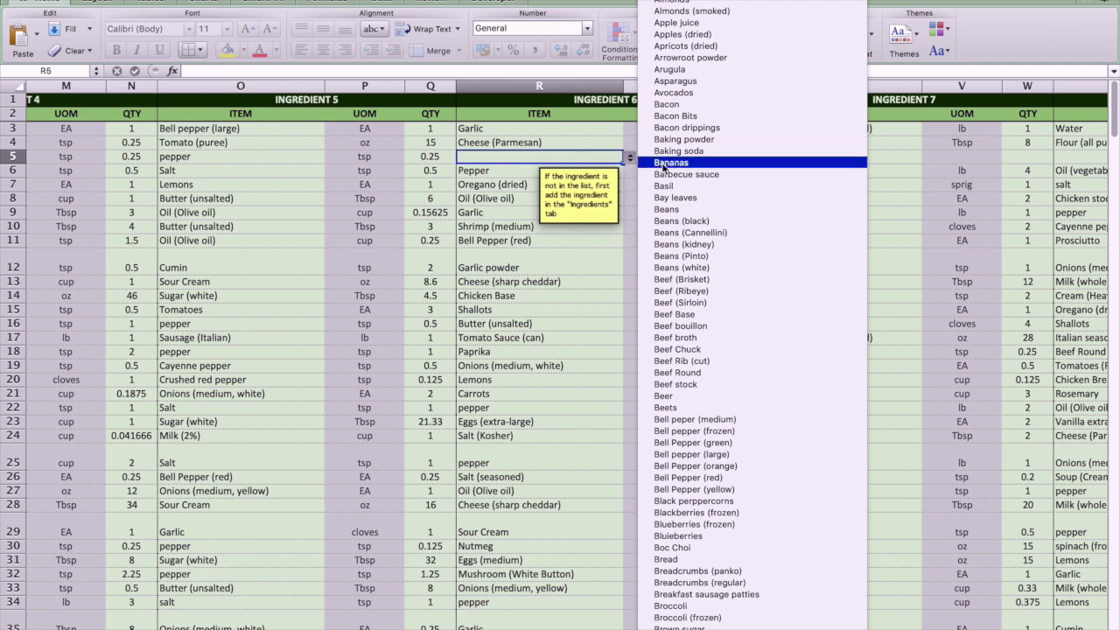
{"action": "left_click", "coordinate": [669, 152]}
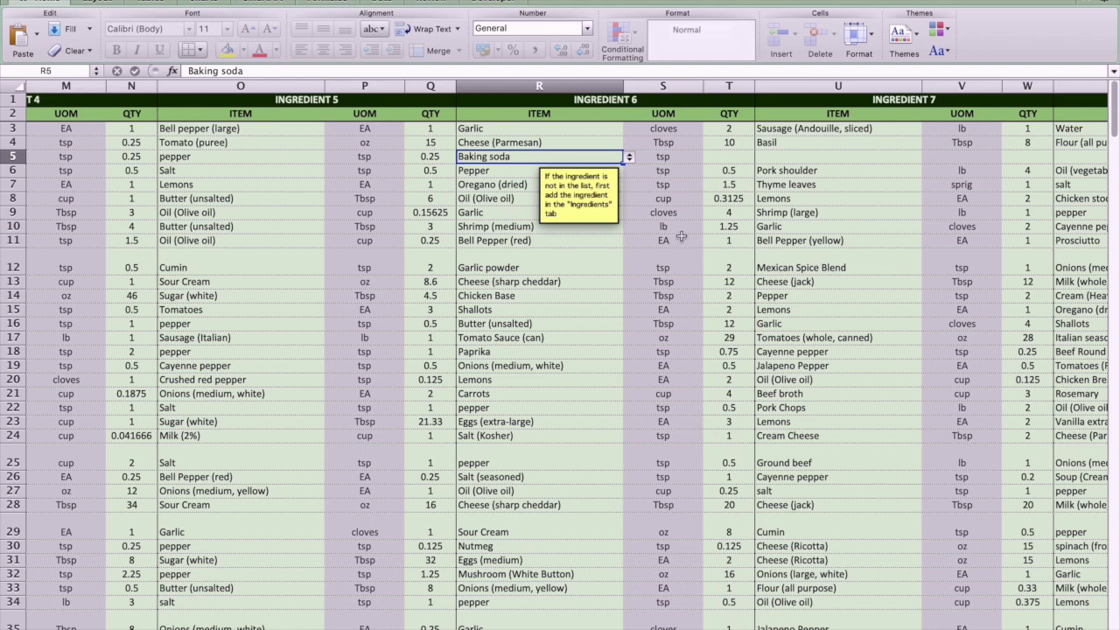
{"action": "left_click", "coordinate": [722, 157]}
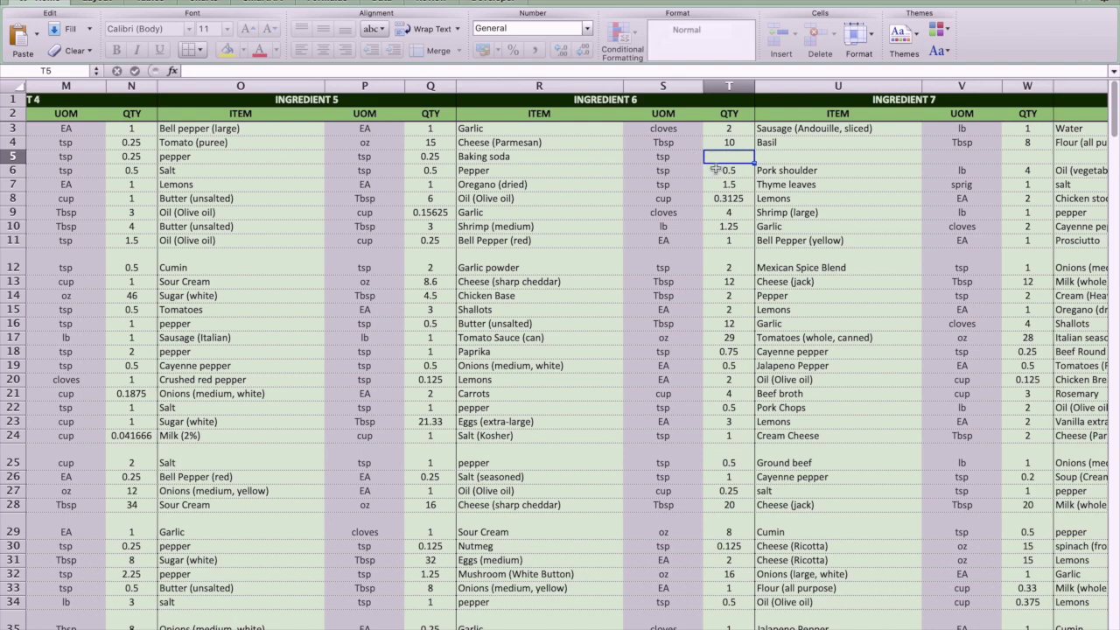
{"action": "type", "text": "2"}
{"action": "key", "text": "Return"}
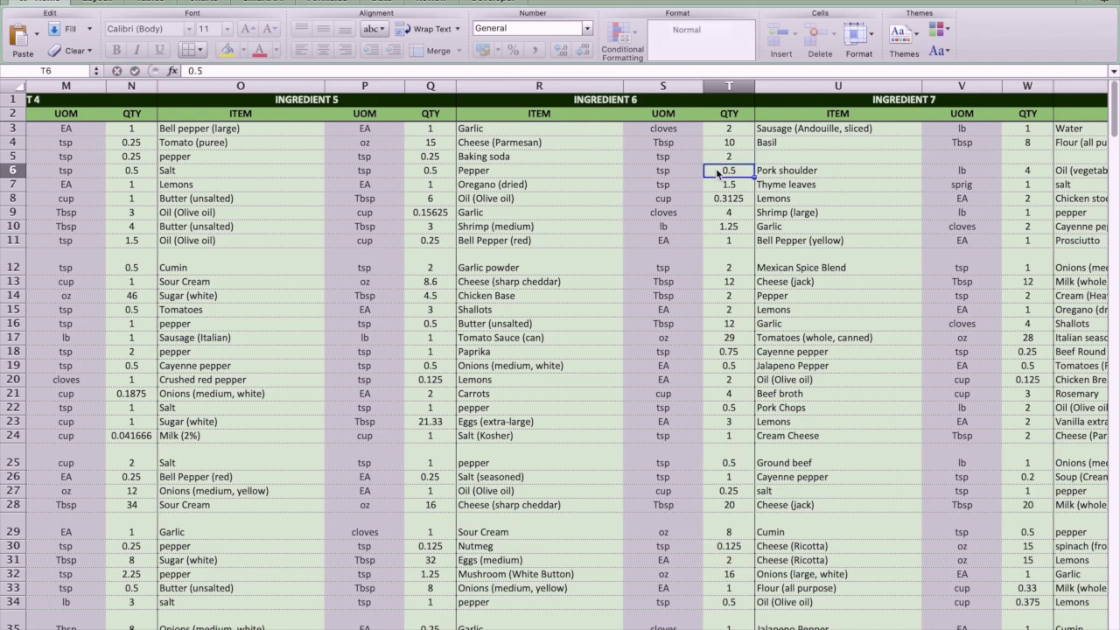
{"action": "left_click", "coordinate": [733, 156]}
{"action": "left_click", "coordinate": [772, 155]}
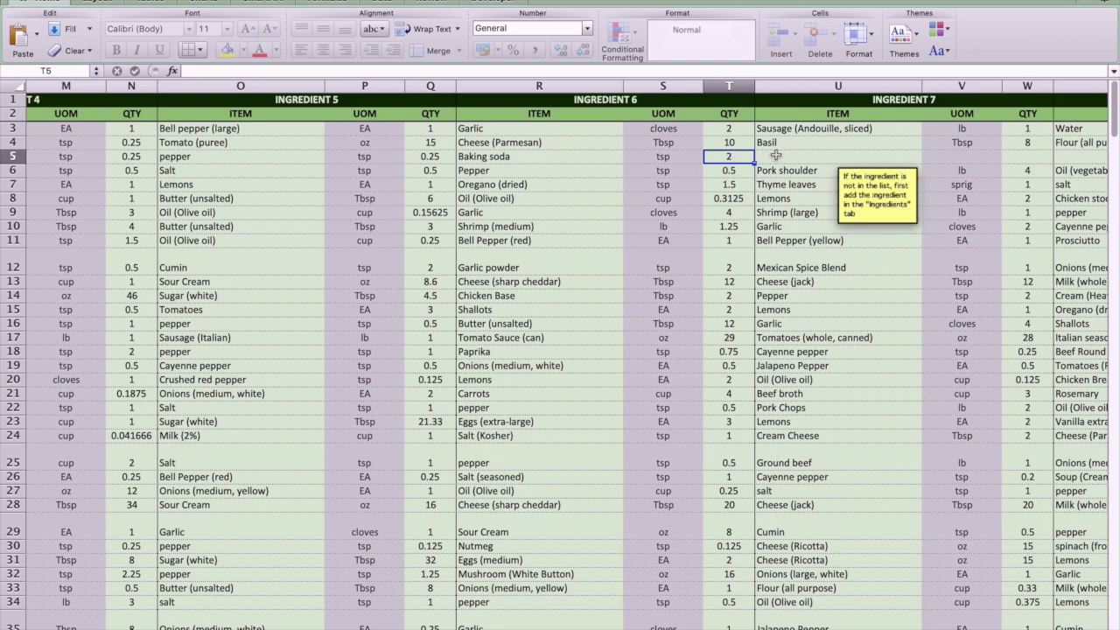
{"action": "left_click", "coordinate": [927, 157]}
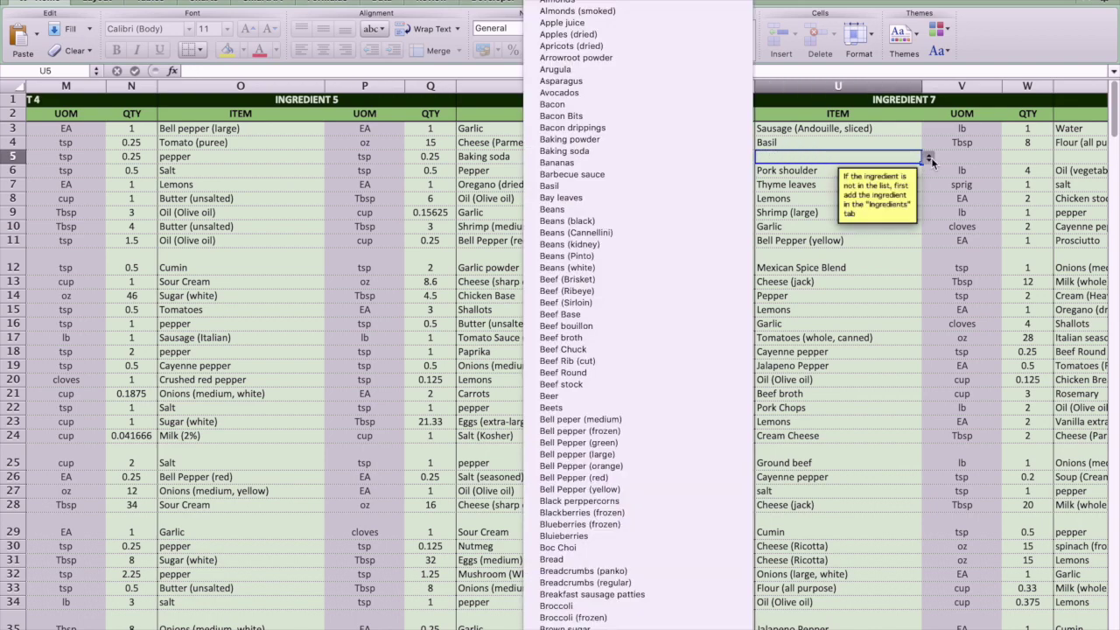
{"action": "left_click", "coordinate": [673, 197]}
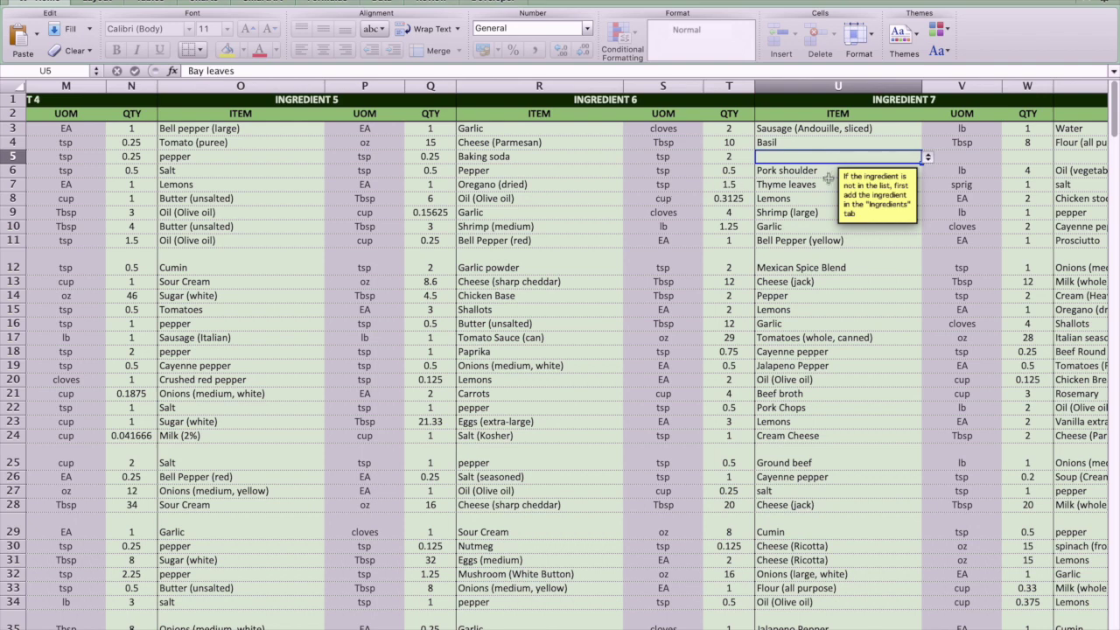
{"action": "key", "text": "Delete"}
{"action": "double_click", "coordinate": [728, 156]}
{"action": "left_click", "coordinate": [577, 156]}
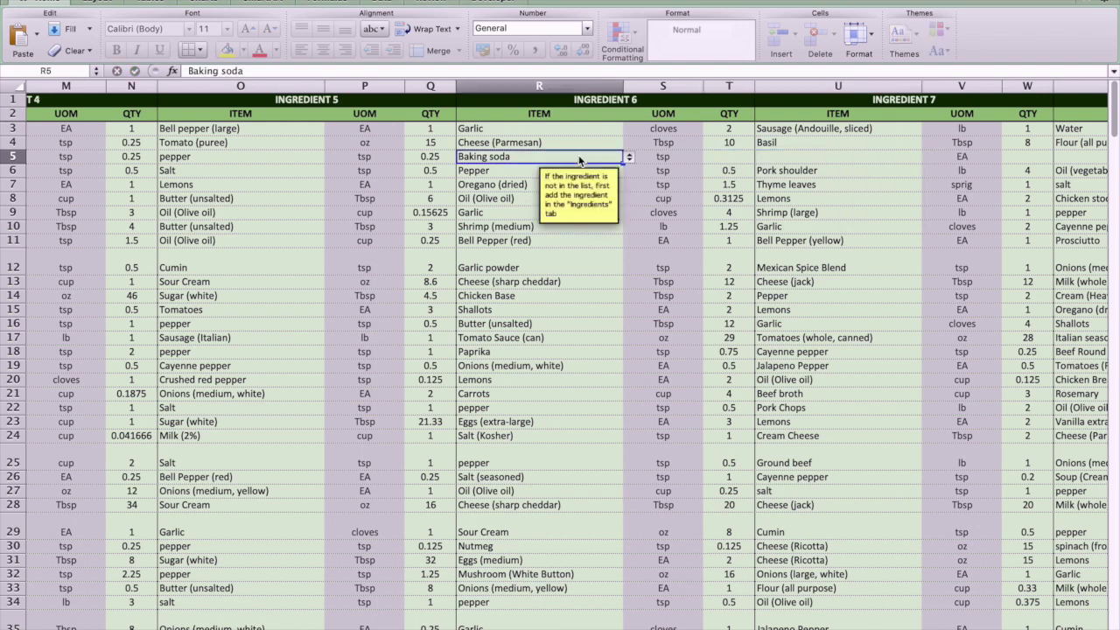
{"action": "key", "text": "Delete"}
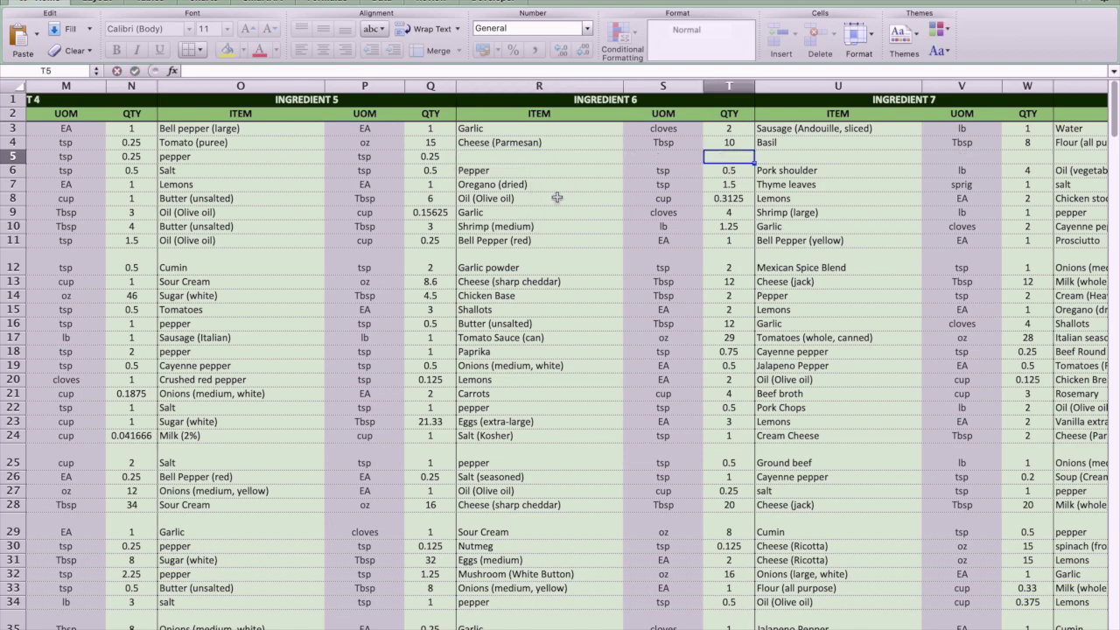
Enter recipe name abc in A74 and 6 servings in B74.
{"action": "scroll", "coordinate": [556, 197], "scroll_direction": "left", "scroll_amount": 10}
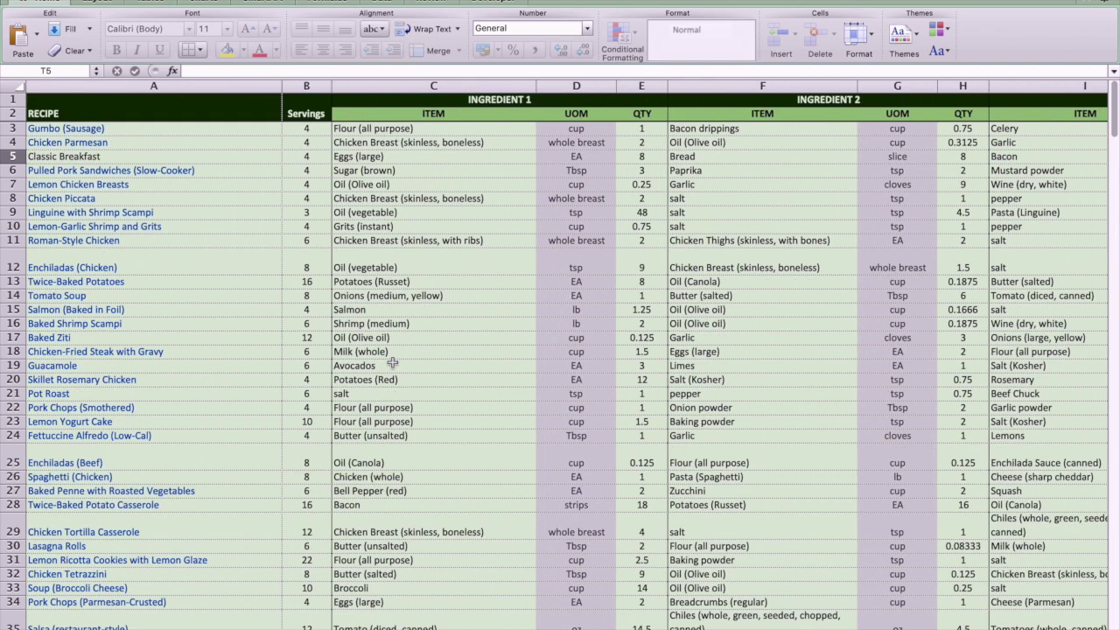
{"action": "scroll", "coordinate": [184, 520], "scroll_direction": "down", "scroll_amount": 2}
{"action": "scroll", "coordinate": [184, 520], "scroll_direction": "down", "scroll_amount": 10}
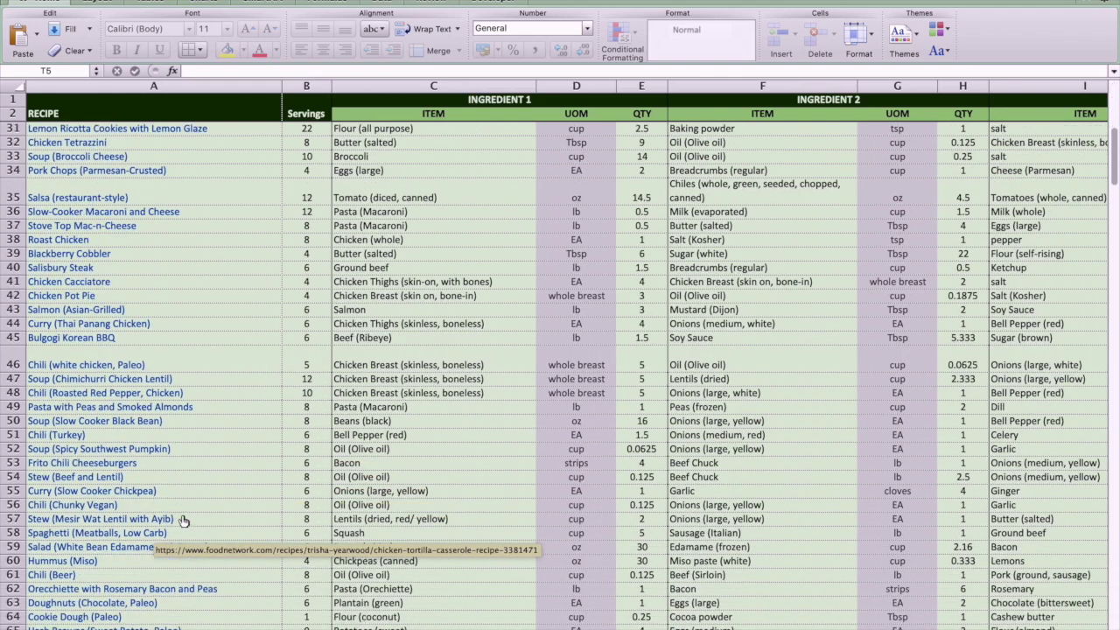
{"action": "scroll", "coordinate": [183, 519], "scroll_direction": "down", "scroll_amount": 8}
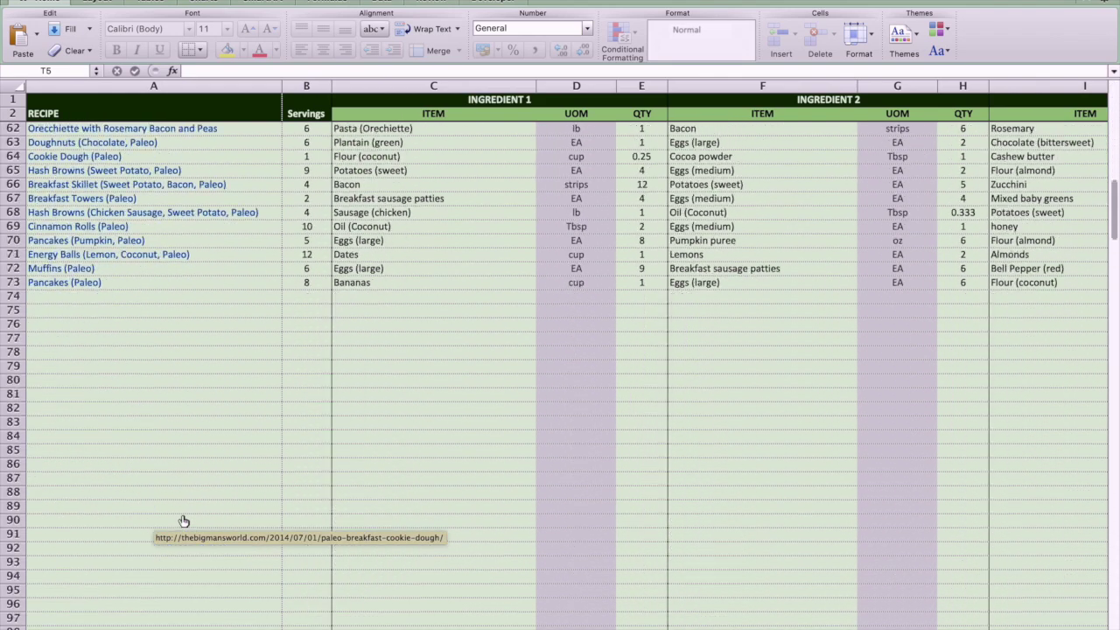
{"action": "scroll", "coordinate": [182, 520], "scroll_direction": "up", "scroll_amount": 2}
{"action": "left_click", "coordinate": [184, 352]}
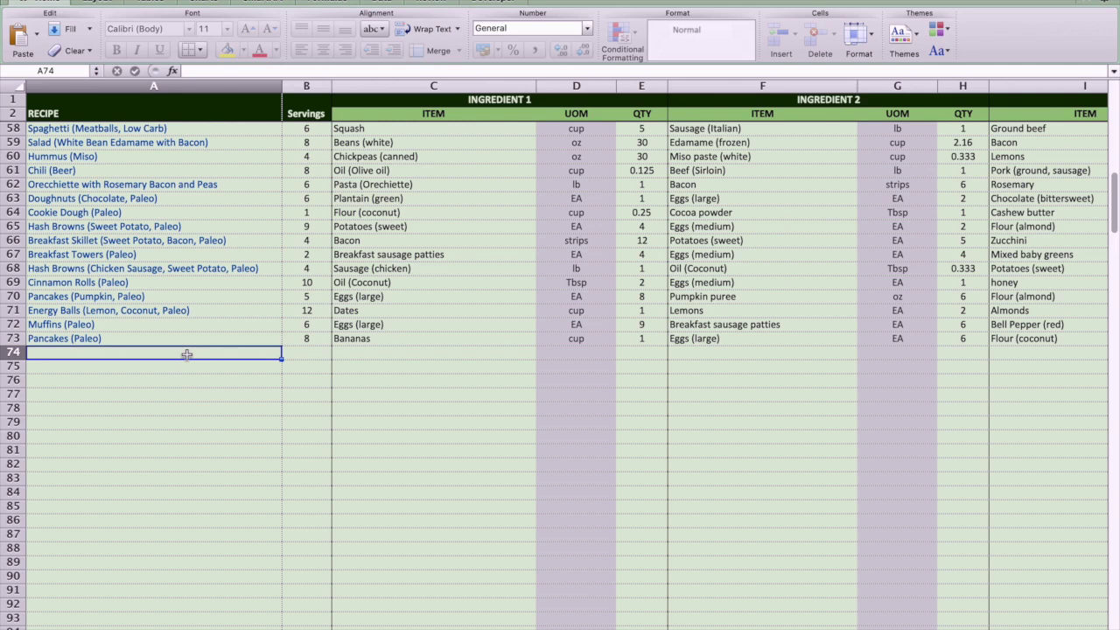
{"action": "type", "text": "ab"}
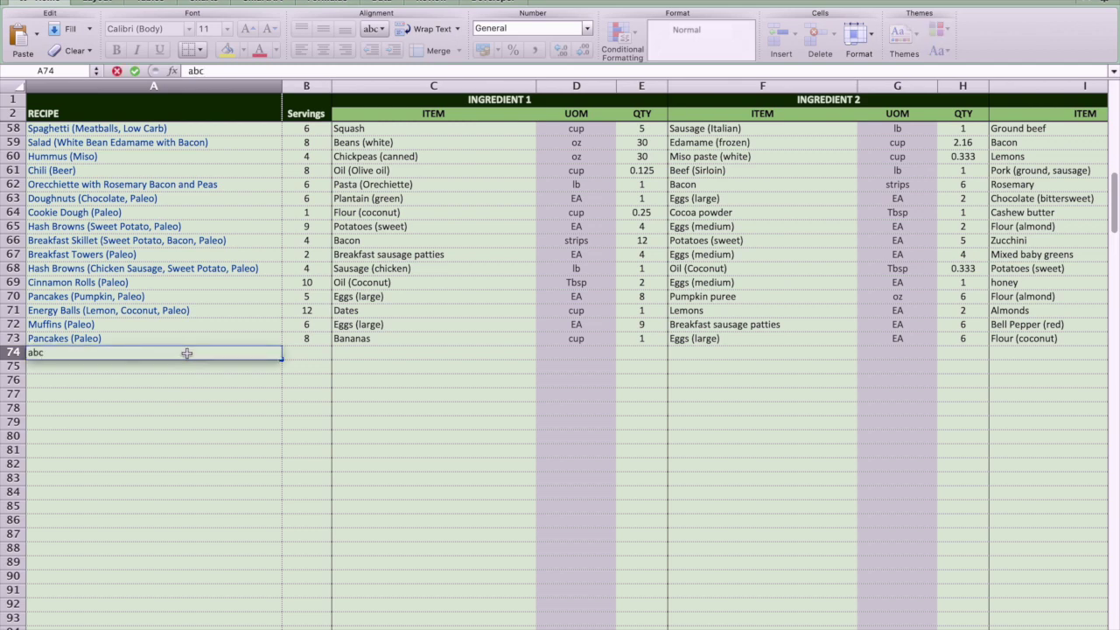
{"action": "type", "text": "c"}
{"action": "key", "text": "Escape"}
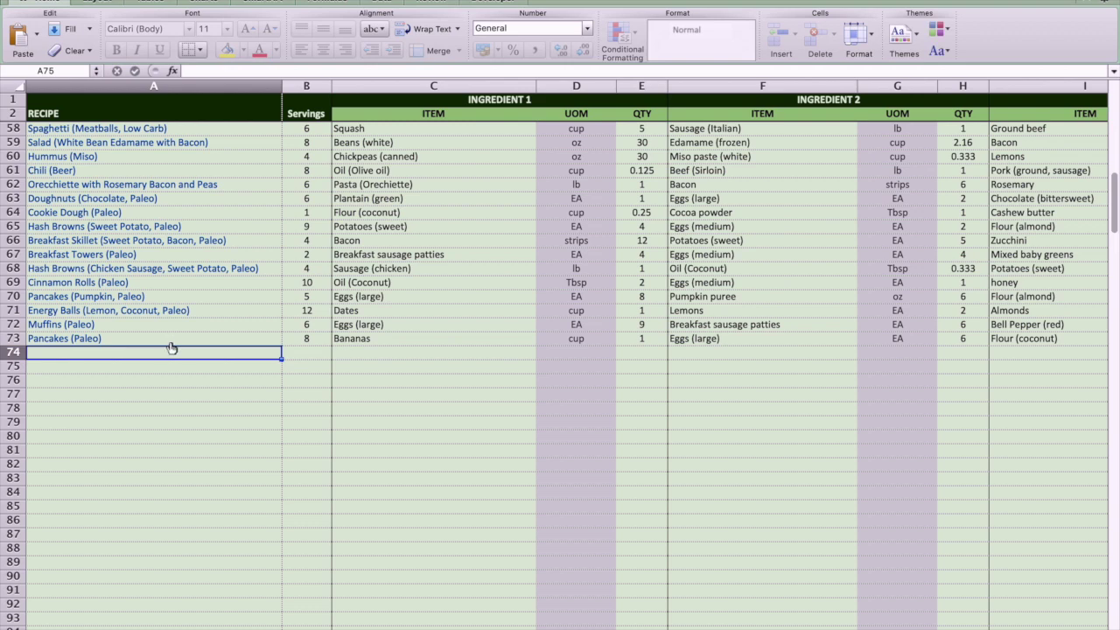
{"action": "left_click", "coordinate": [315, 350]}
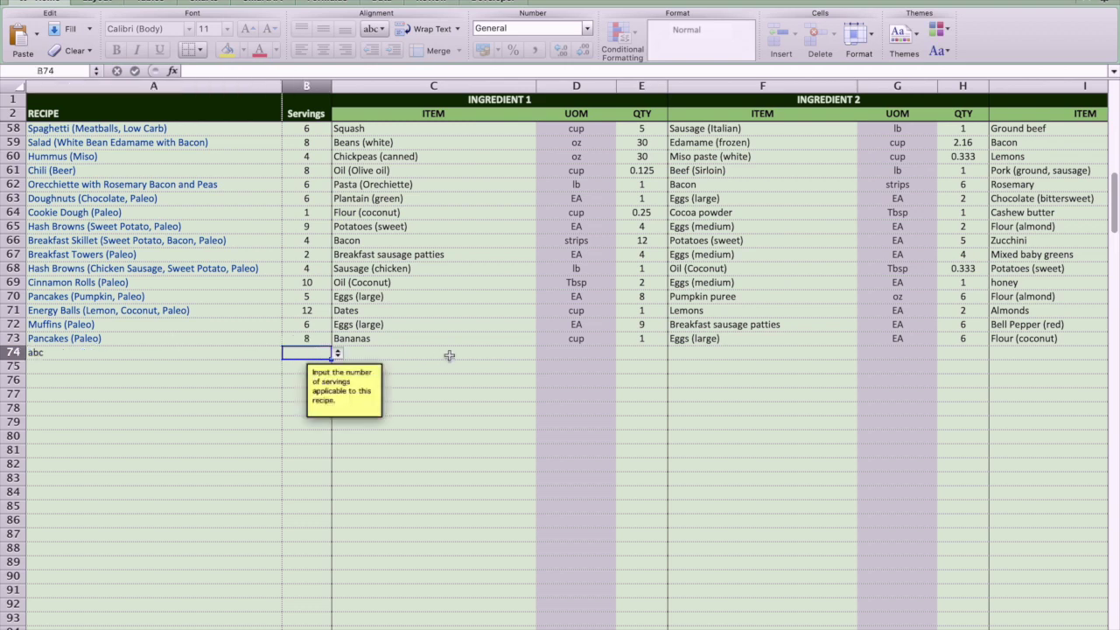
{"action": "type", "text": "6"}
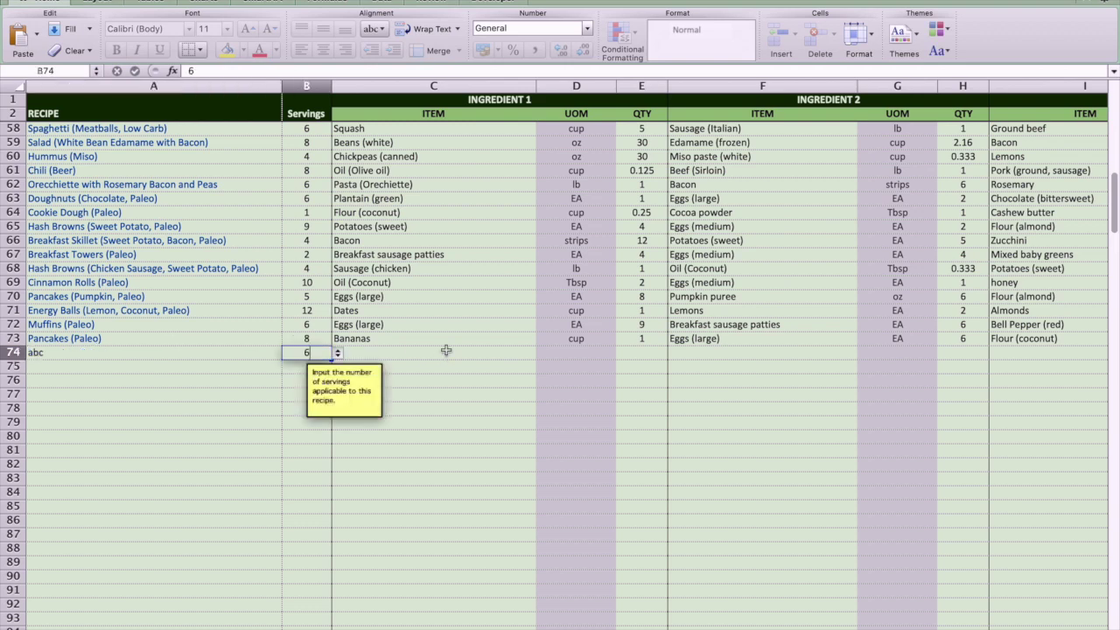
{"action": "left_click", "coordinate": [446, 351]}
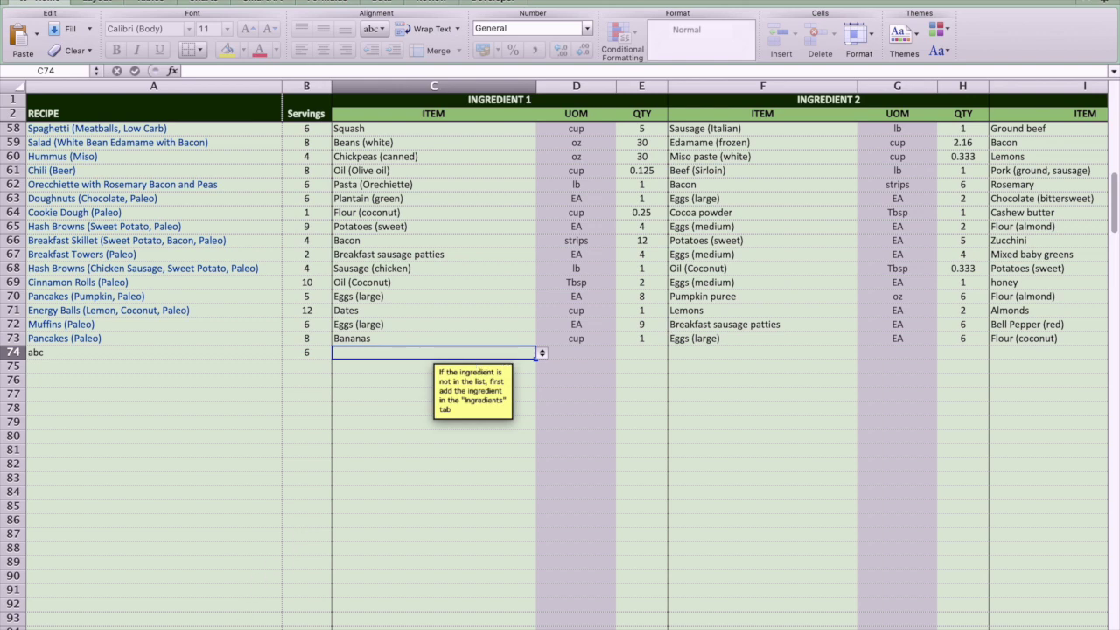
On the Ingredients sheet, enter bbb in A390 with the unit hop in B390.
{"action": "key", "text": "ctrl+Page_Down"}
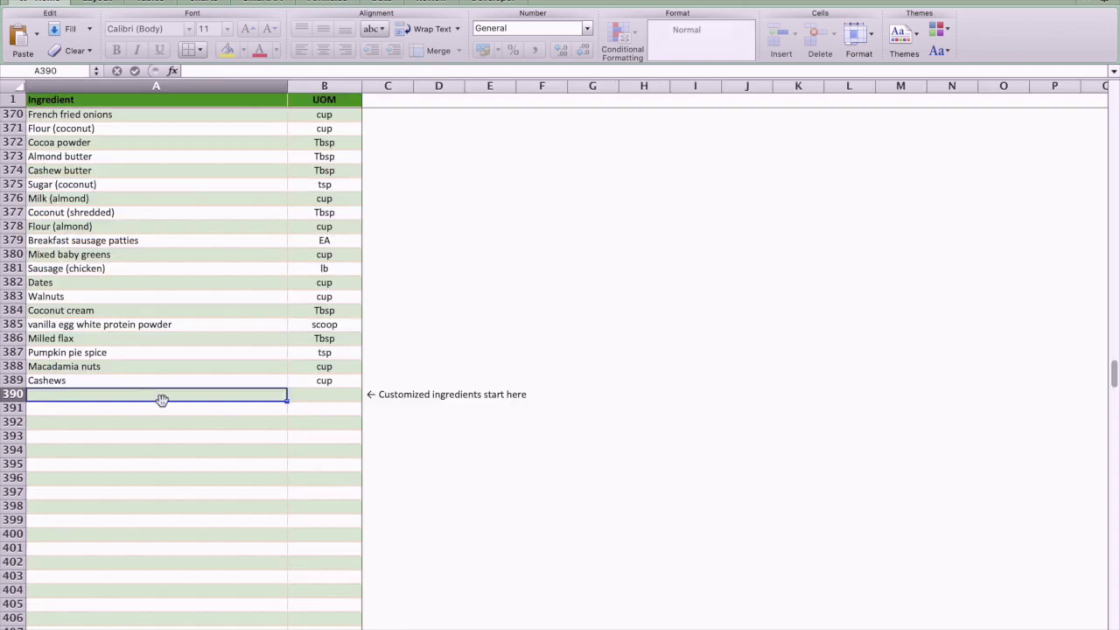
{"action": "type", "text": "bbb"}
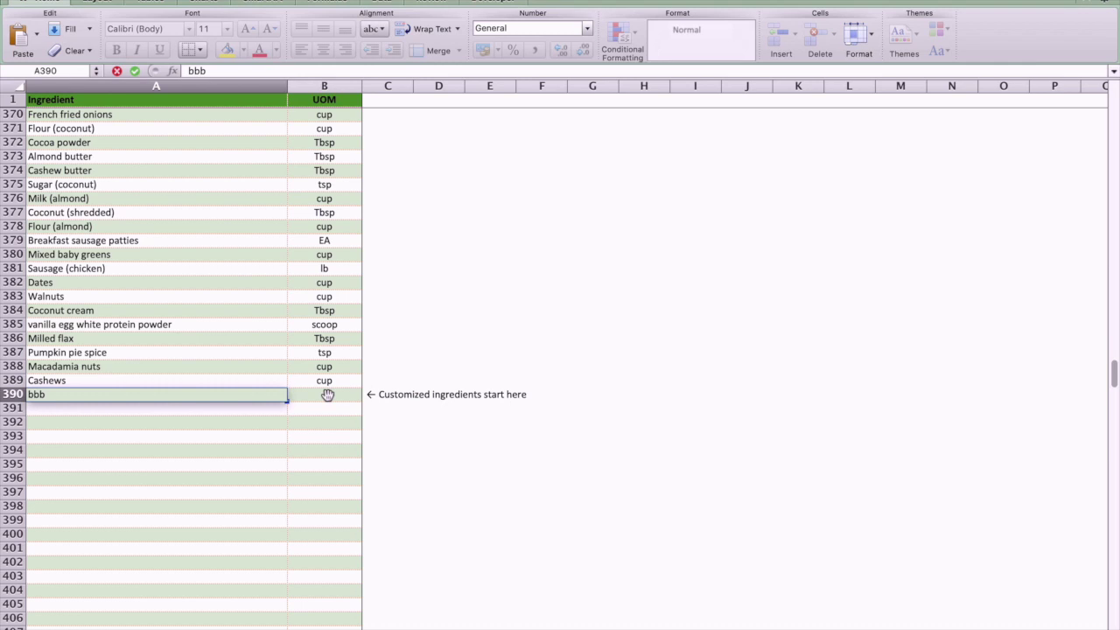
{"action": "key", "text": "Escape"}
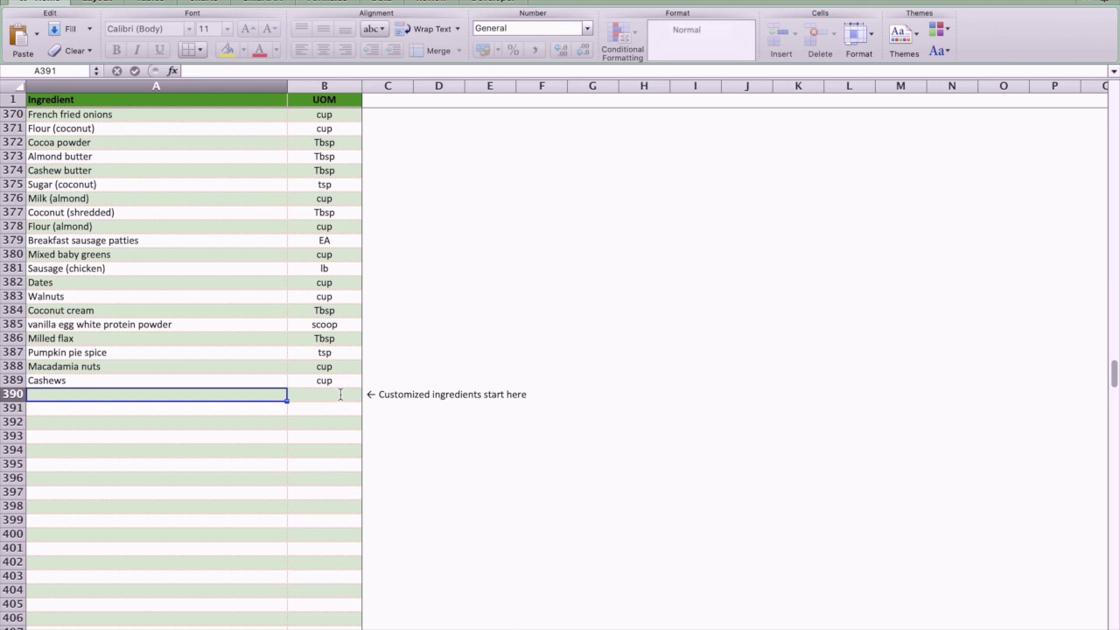
{"action": "left_click", "coordinate": [341, 394]}
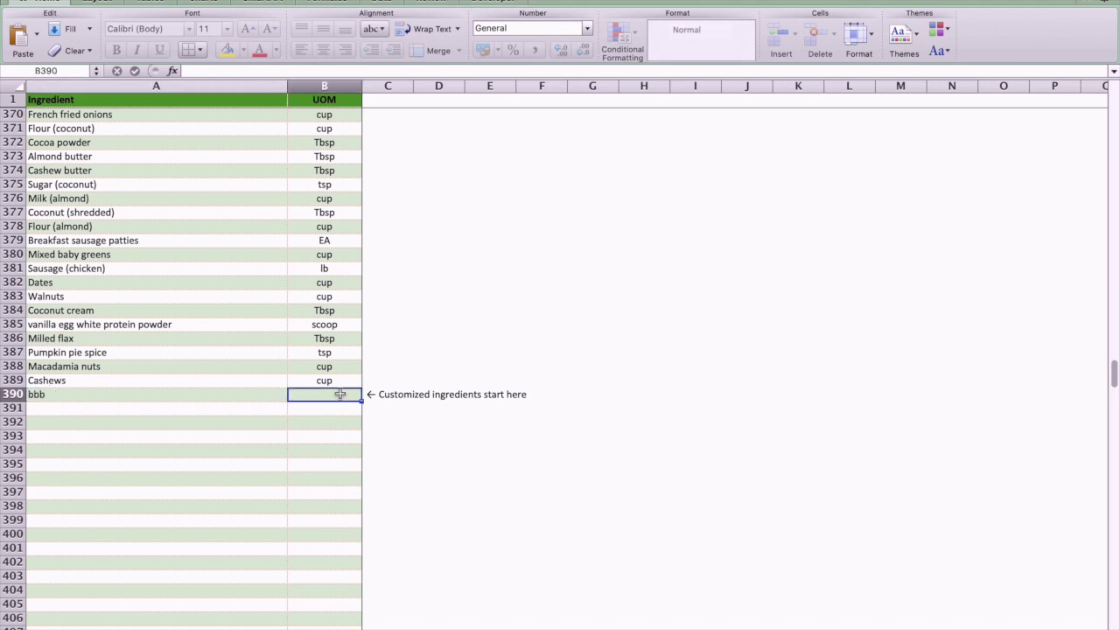
{"action": "type", "text": "hop"}
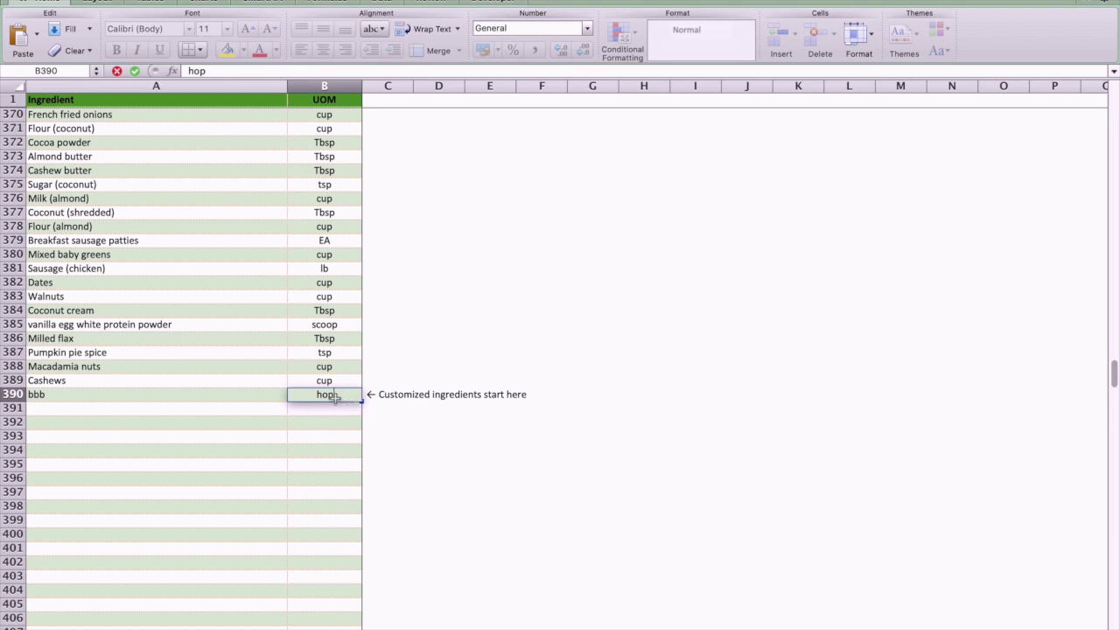
{"action": "key", "text": "Escape"}
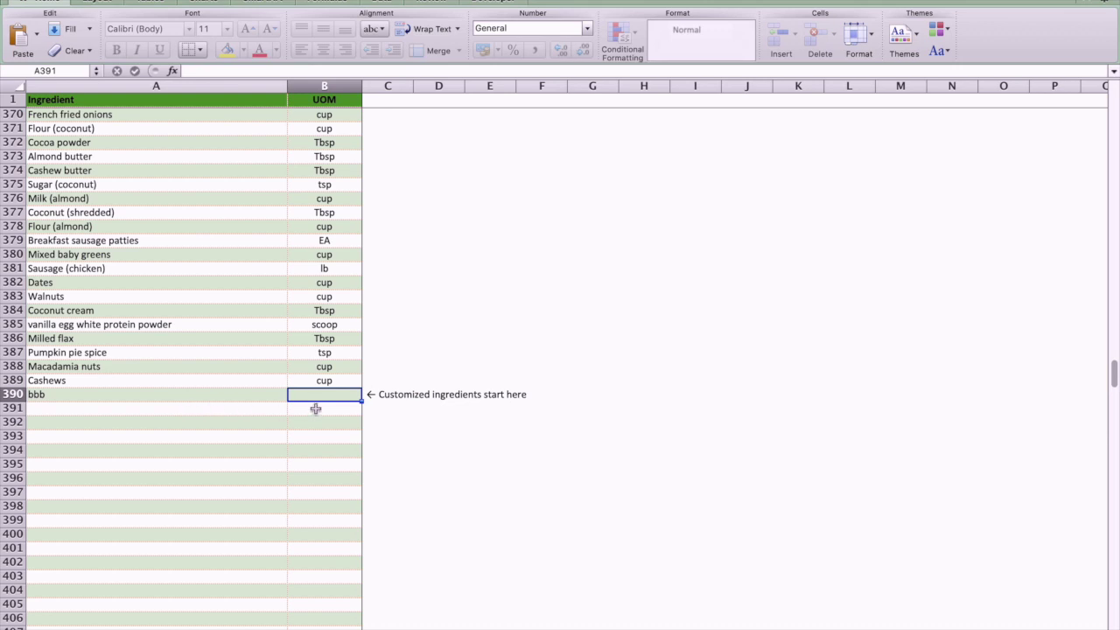
{"action": "type", "text": "hop"}
{"action": "key", "text": "Return"}
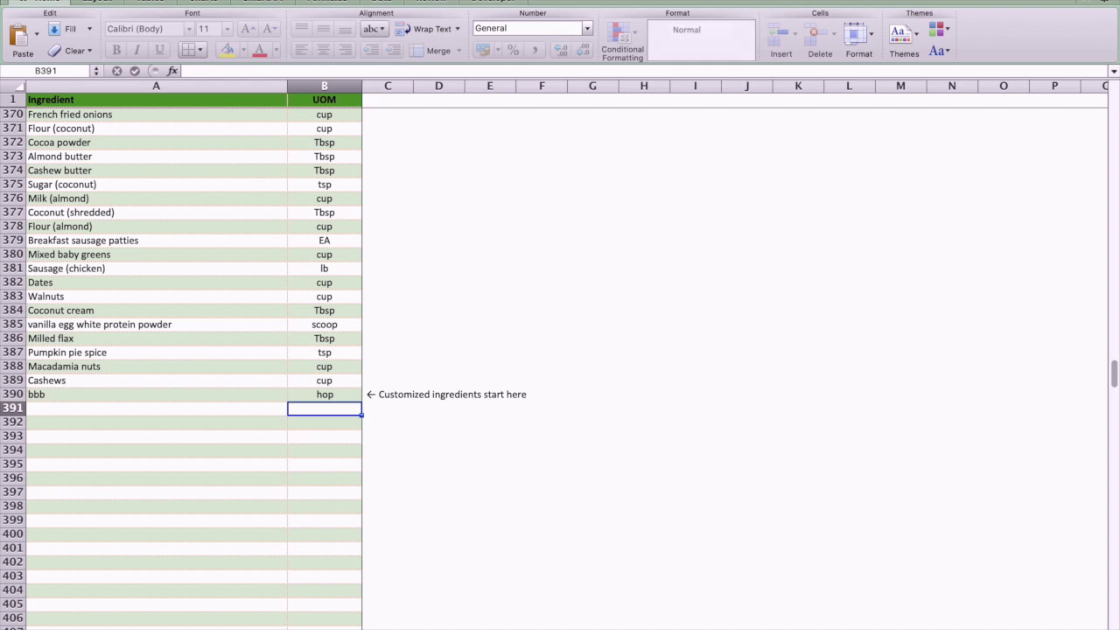
Choose bbb from the C74 dropdown for recipe abc and give it quantity 2.
{"action": "key", "text": "ctrl+Page_Up"}
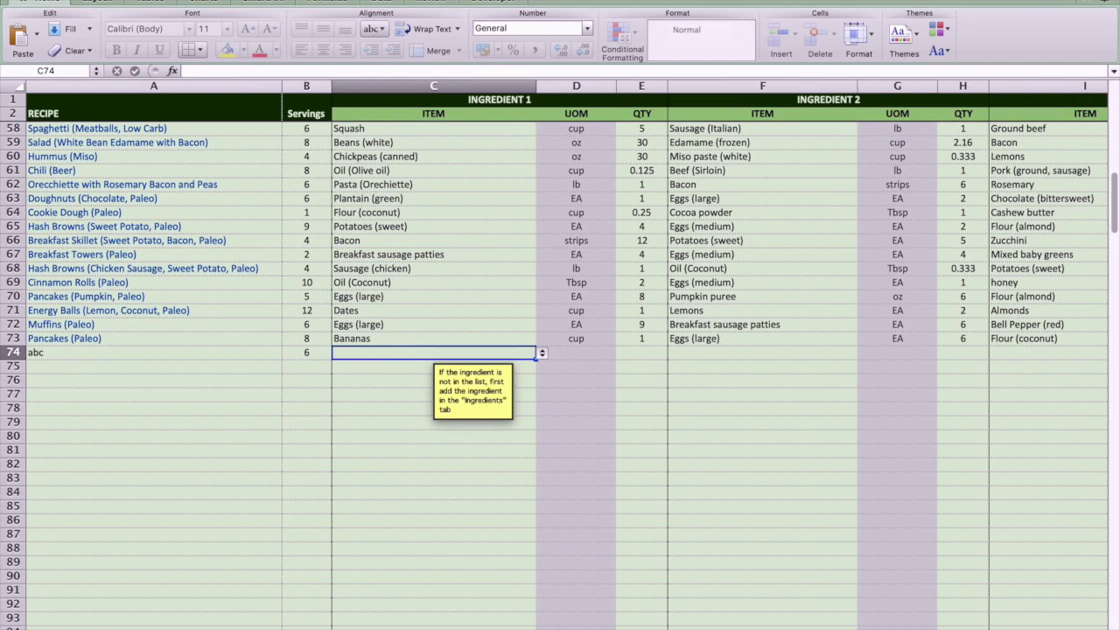
{"action": "left_click", "coordinate": [543, 353]}
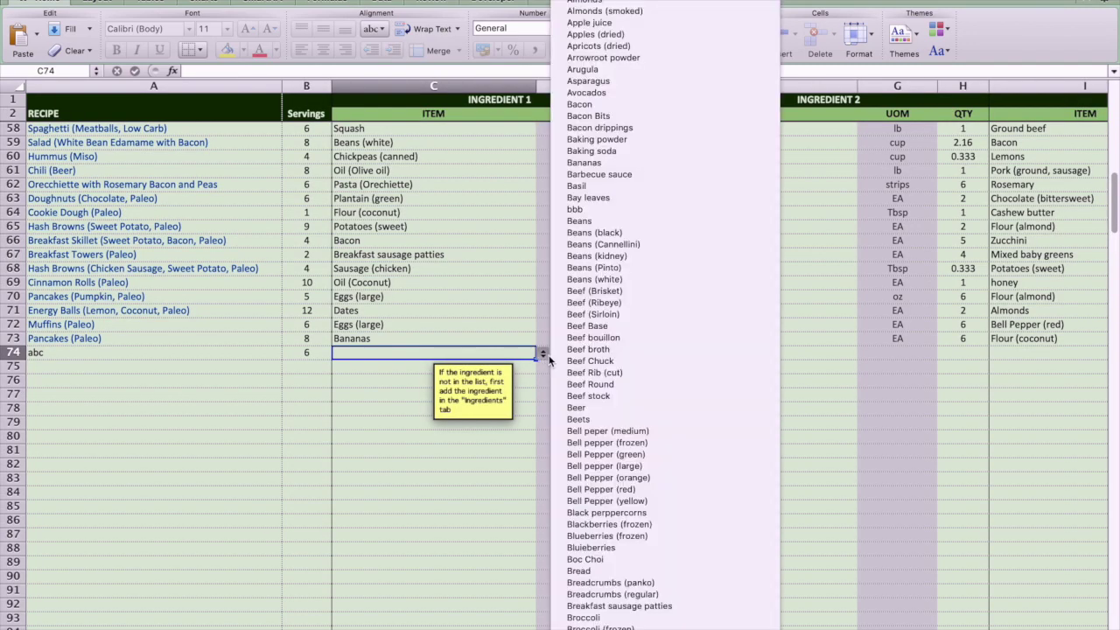
{"action": "left_click", "coordinate": [598, 210]}
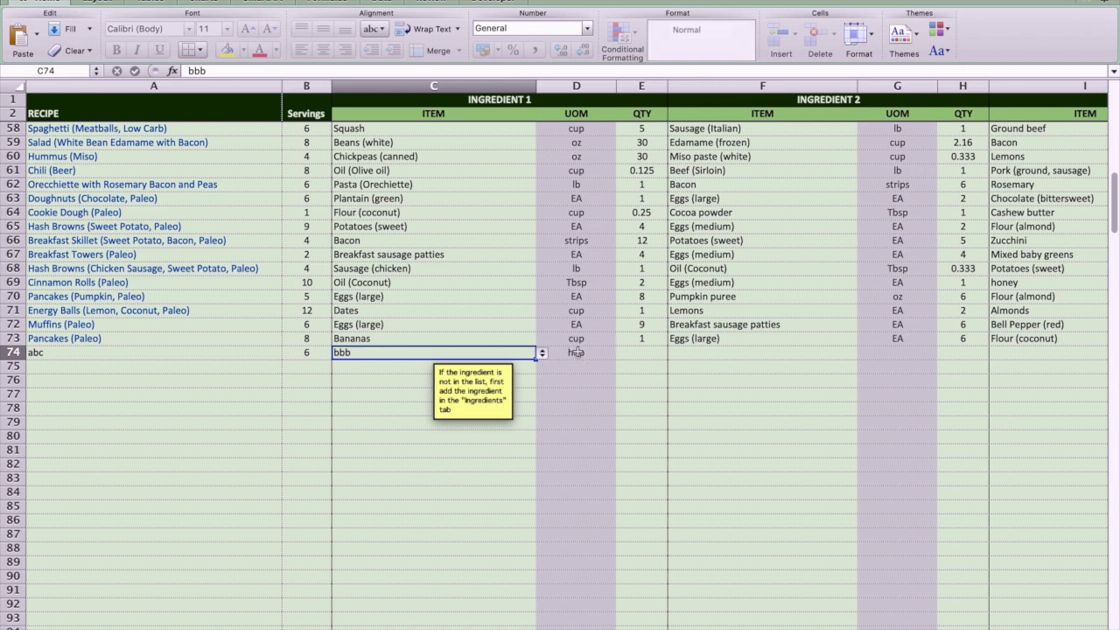
{"action": "left_click", "coordinate": [637, 349]}
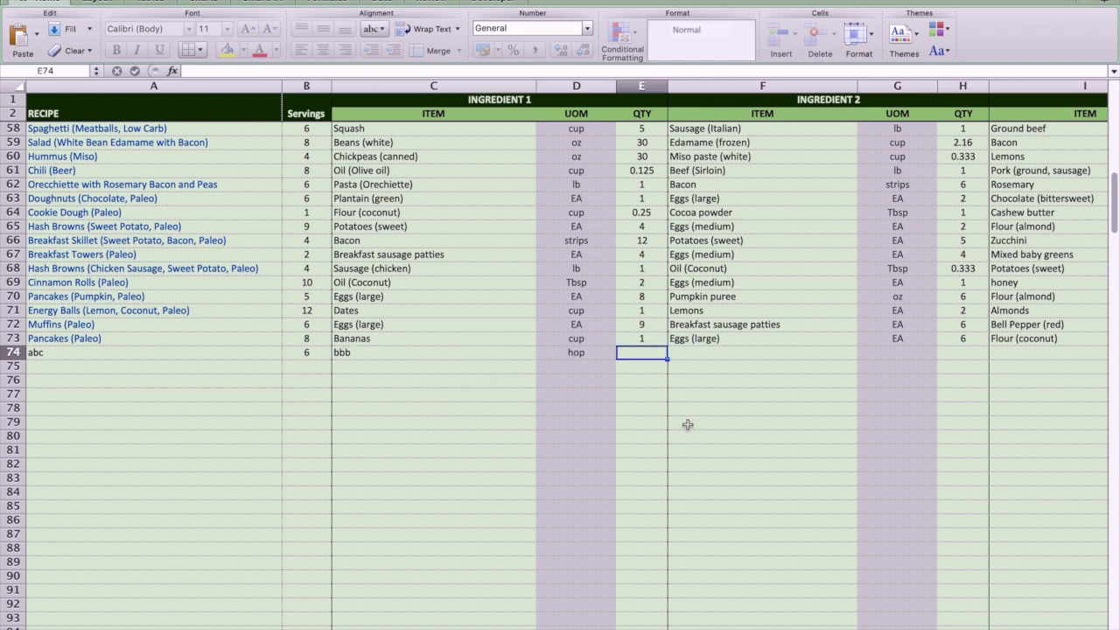
{"action": "type", "text": "2"}
{"action": "key", "text": "Return"}
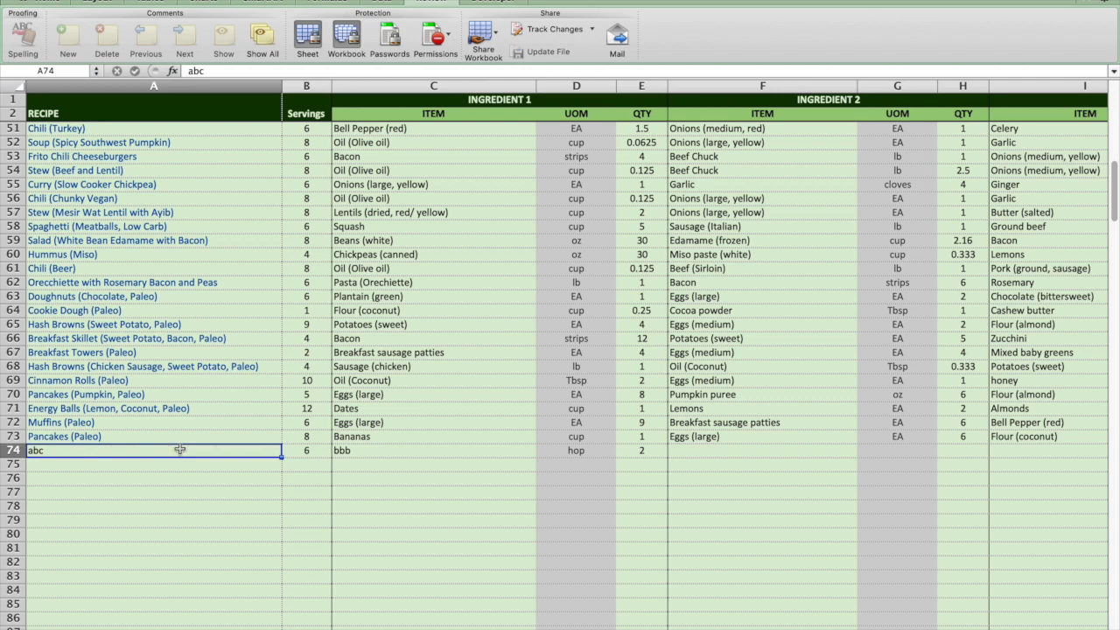
Cancel the Insert Hyperlink dialog and go back to the weekly meal plan sheet.
{"action": "key", "text": "super+k"}
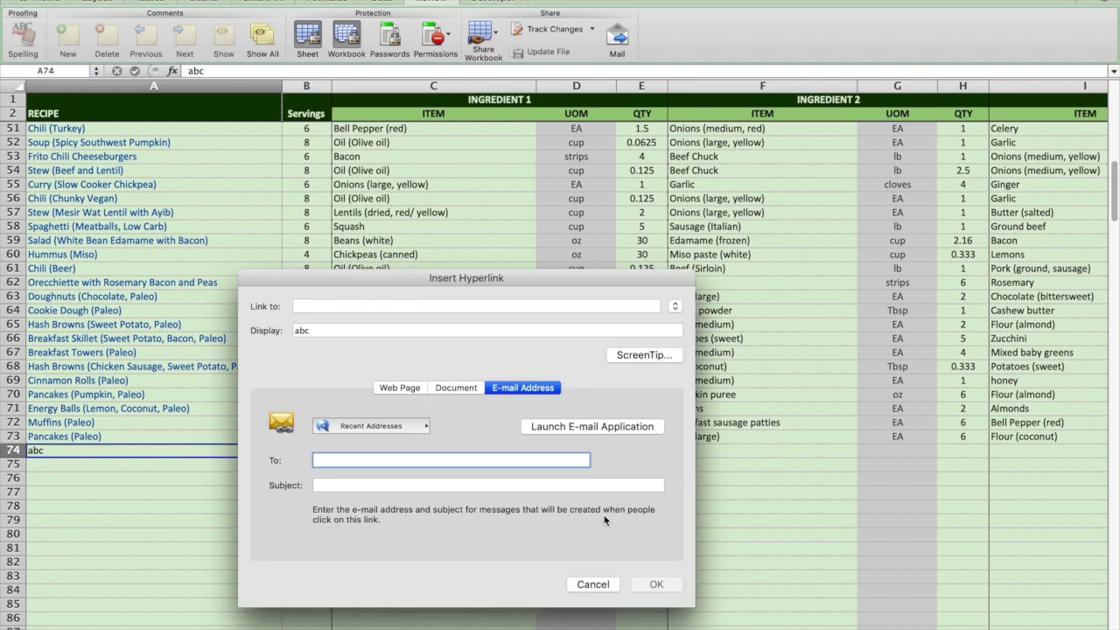
{"action": "left_click", "coordinate": [593, 584]}
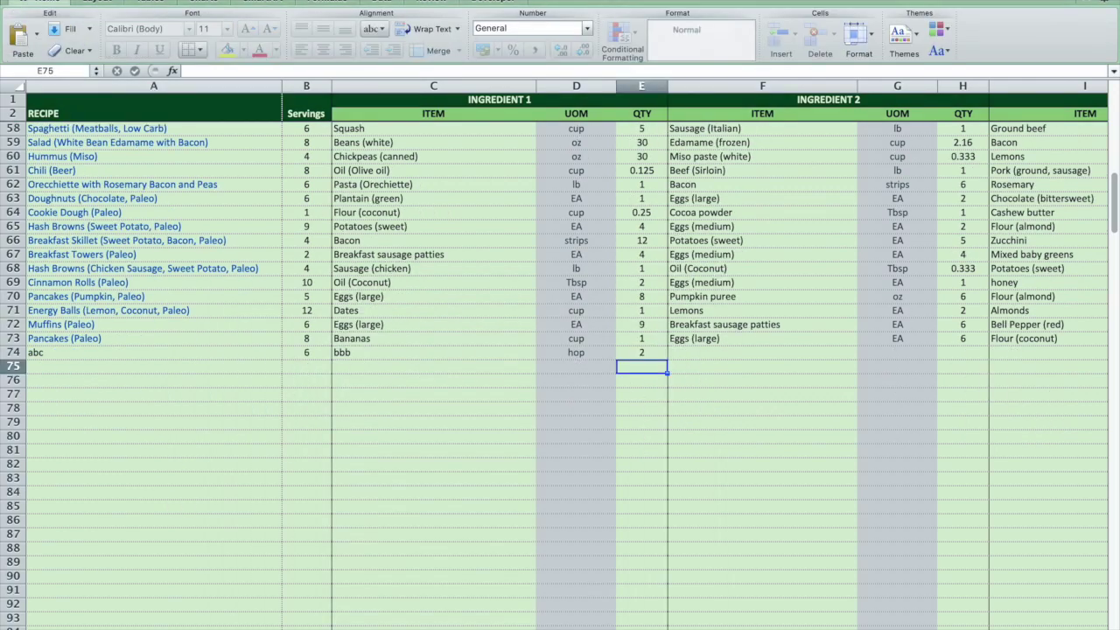
{"action": "key", "text": "ctrl+Page_Up"}
Enter 6 servings in G6 and abc as Thursday's dinner in F6.
{"action": "left_click", "coordinate": [627, 187]}
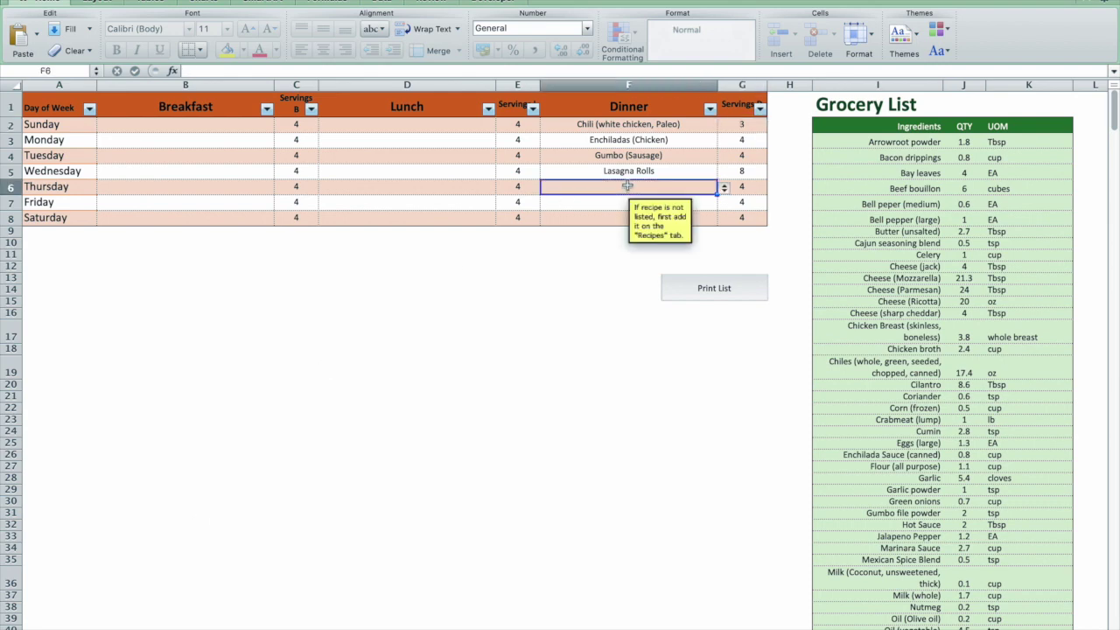
{"action": "left_click", "coordinate": [743, 188]}
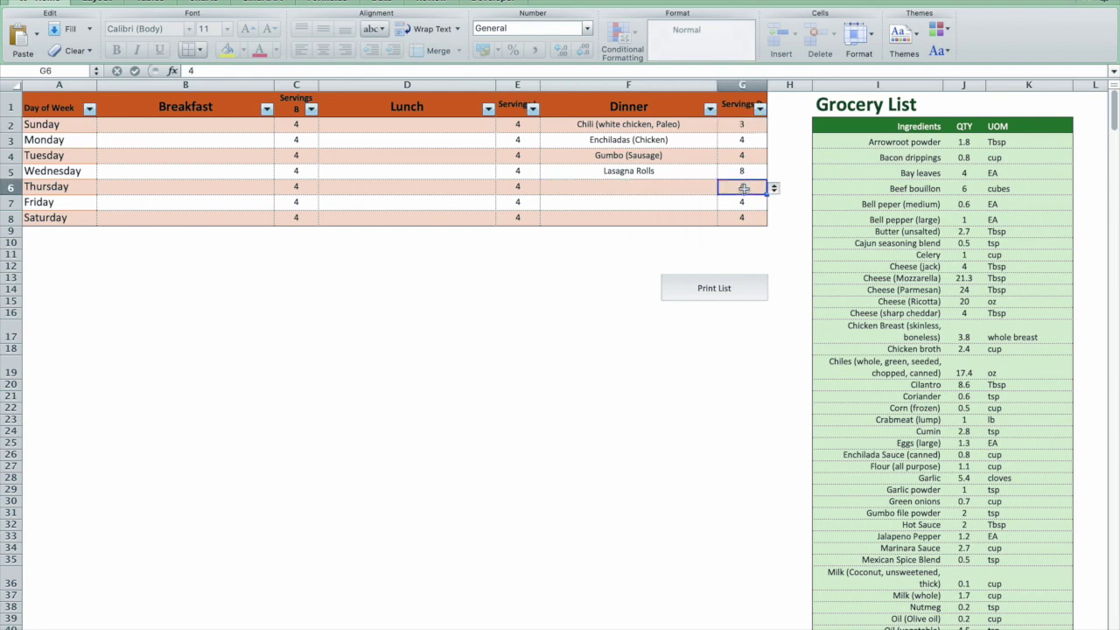
{"action": "type", "text": "6"}
{"action": "key", "text": "Left"}
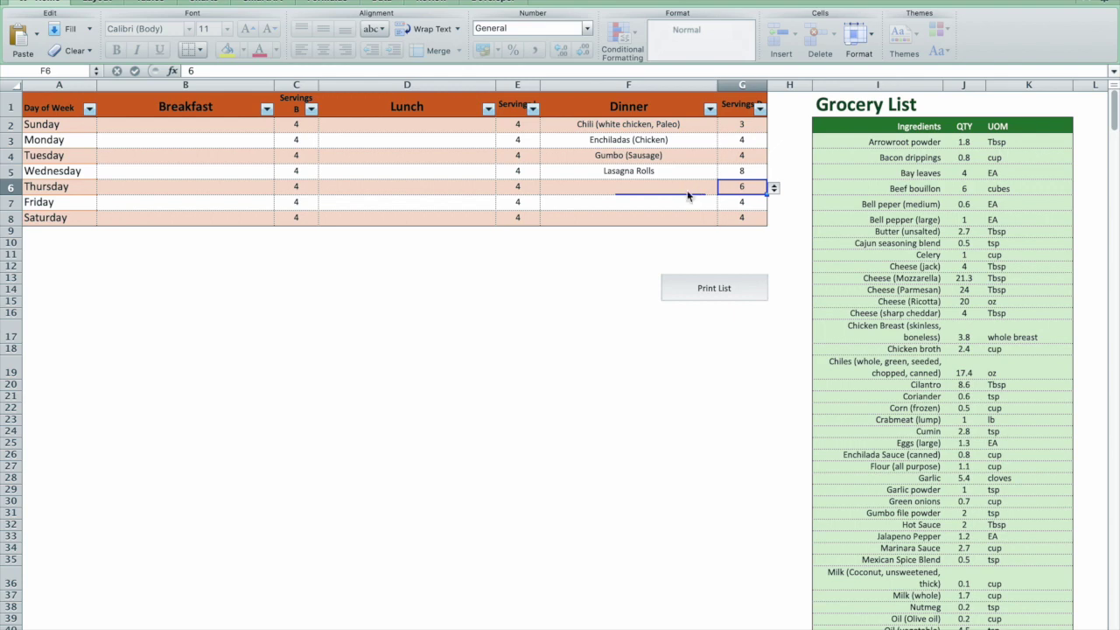
{"action": "key", "text": "alt+Down"}
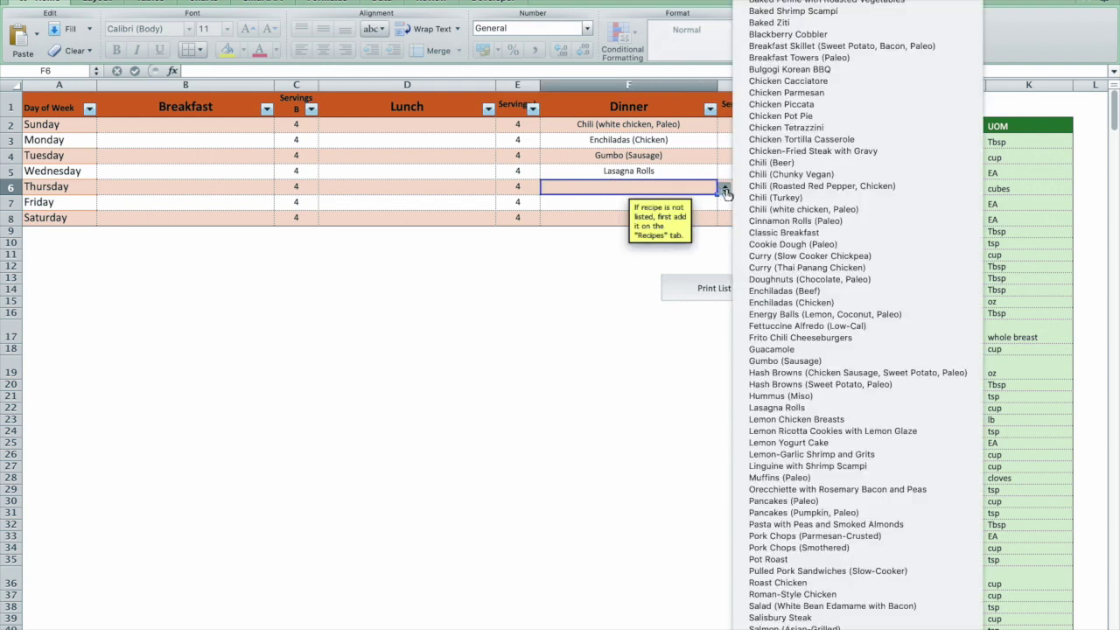
{"action": "key", "text": "Escape"}
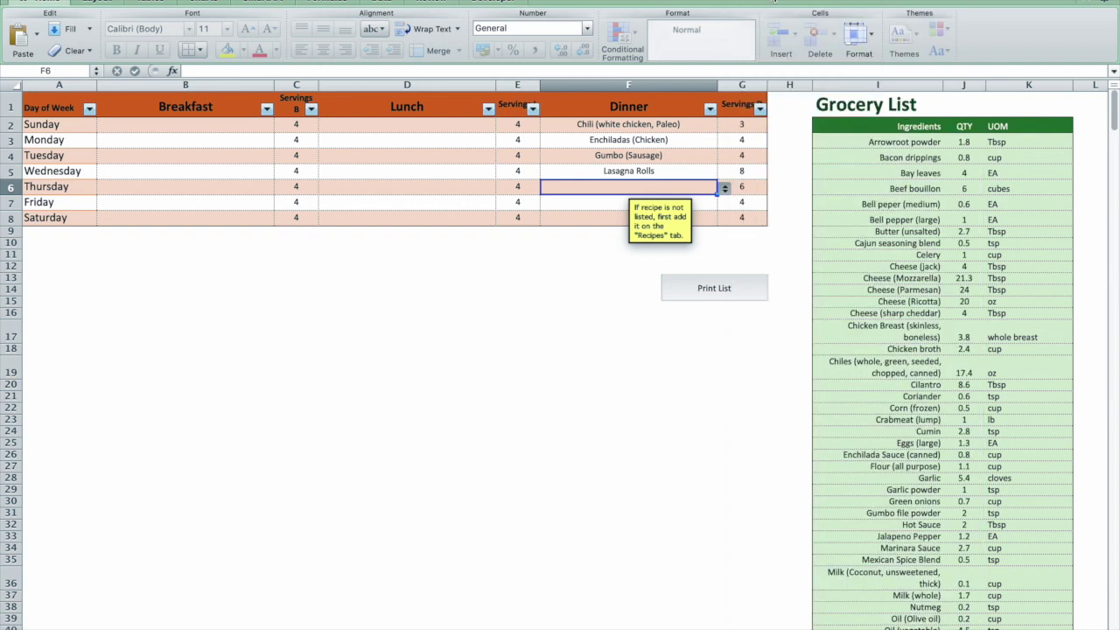
{"action": "type", "text": "abc"}
{"action": "key", "text": "Return"}
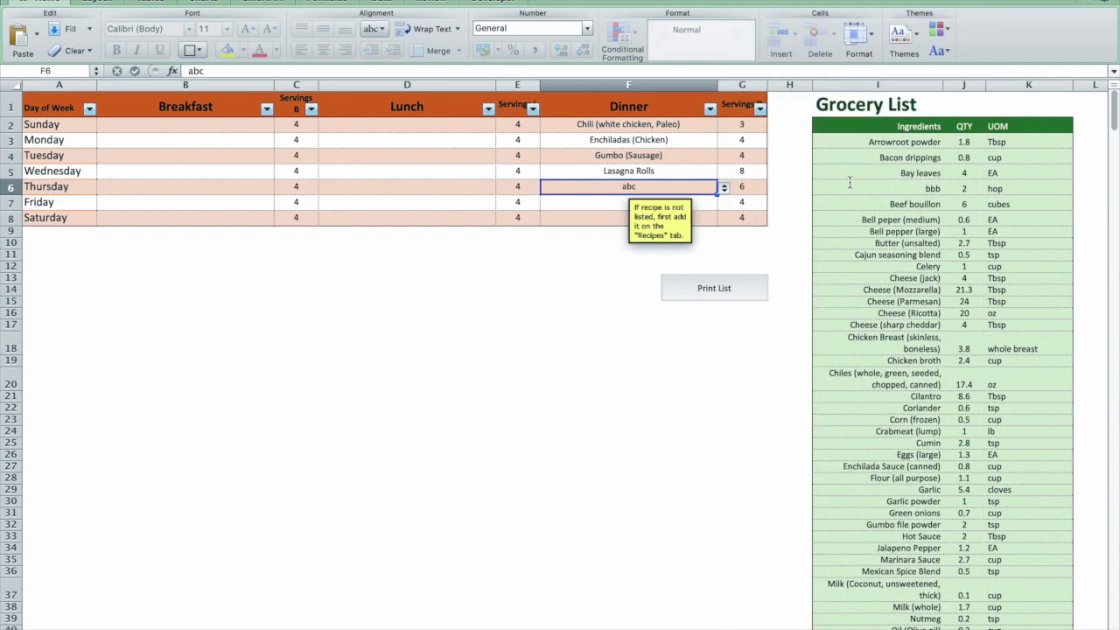
{"action": "left_click", "coordinate": [742, 188]}
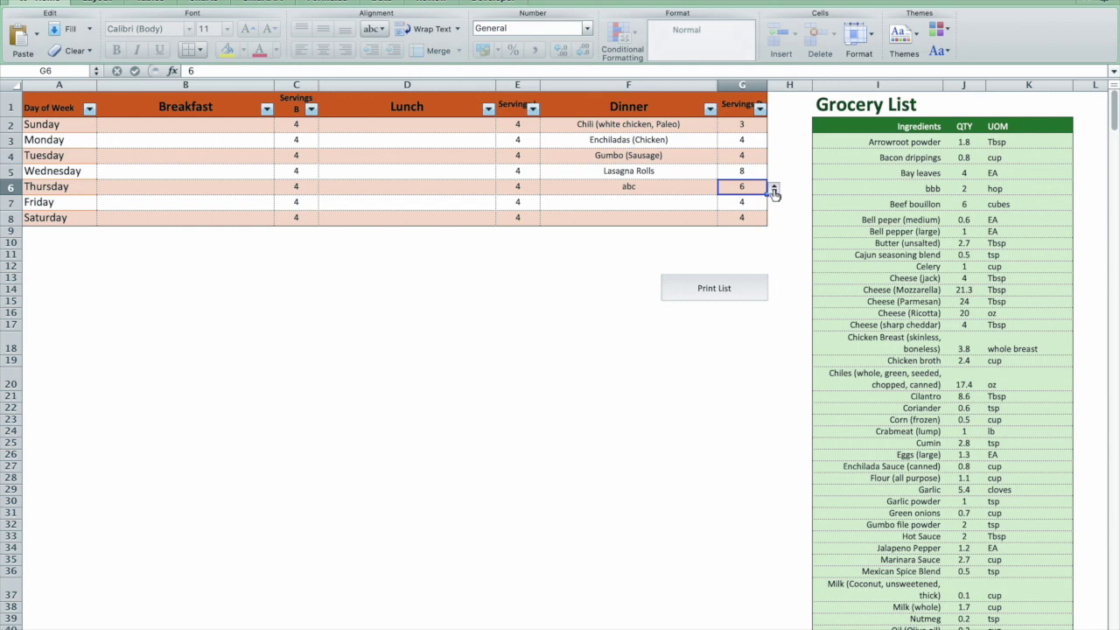
Choose 3 servings in G6's dropdown, then check bbb now shows 1 hop in the grocery list.
{"action": "left_click", "coordinate": [774, 190]}
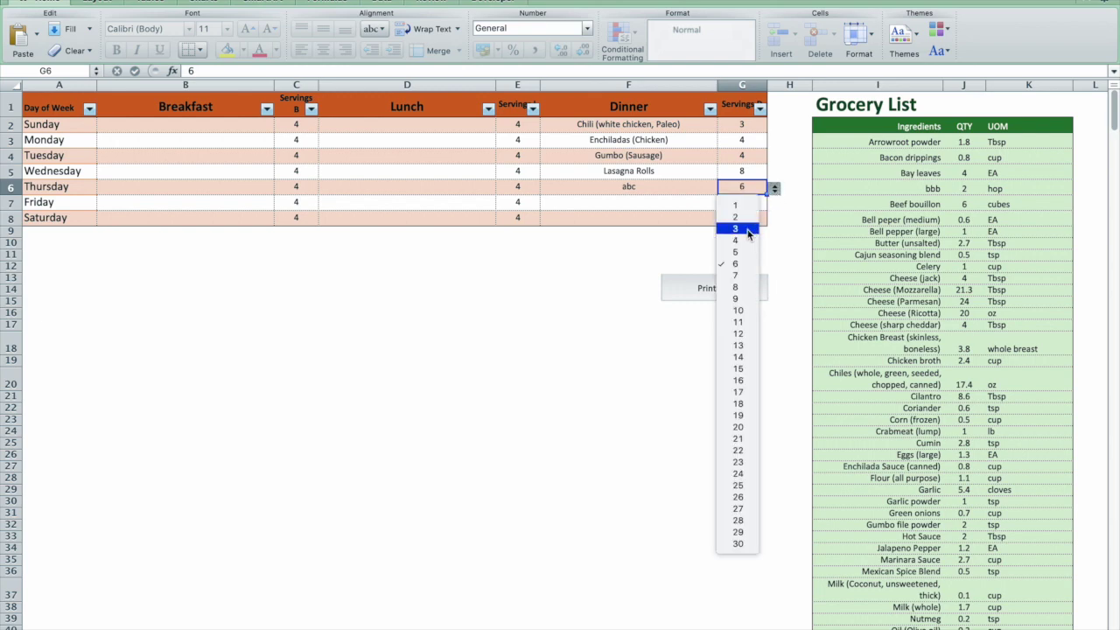
{"action": "key", "text": "Escape"}
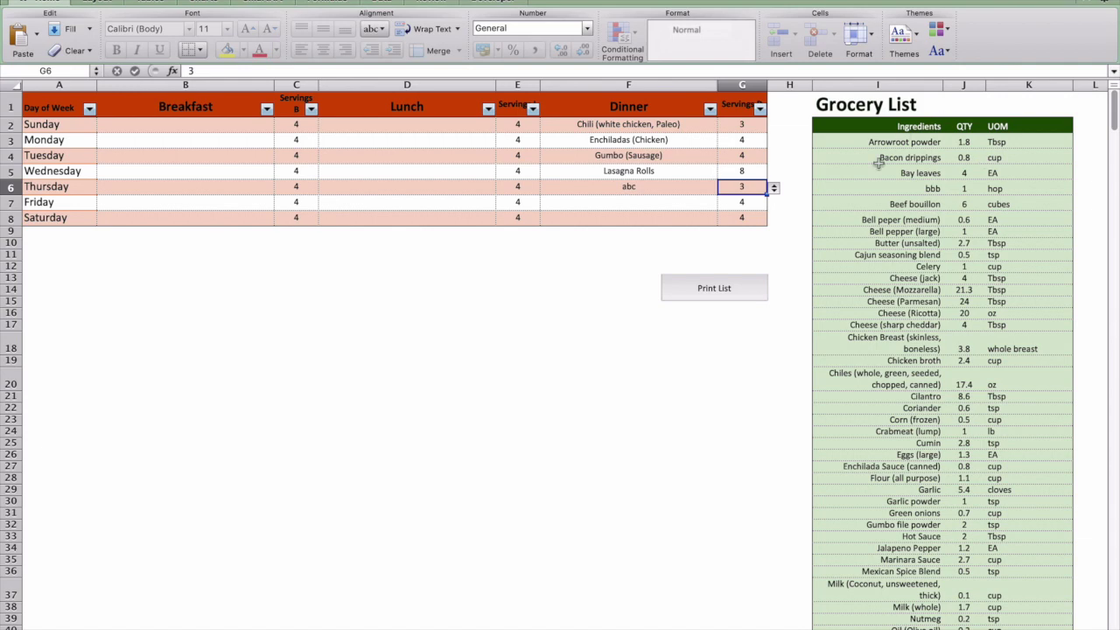
{"action": "scroll", "coordinate": [1015, 378], "scroll_direction": "down", "scroll_amount": 10}
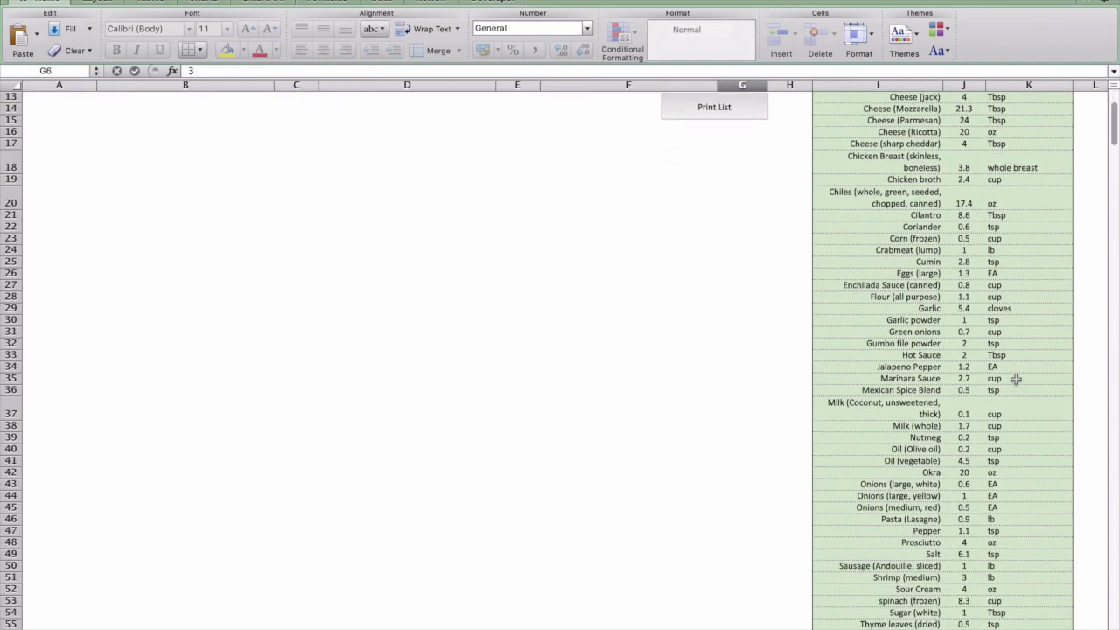
{"action": "scroll", "coordinate": [1014, 379], "scroll_direction": "down", "scroll_amount": 3}
{"action": "scroll", "coordinate": [1015, 378], "scroll_direction": "up", "scroll_amount": 13}
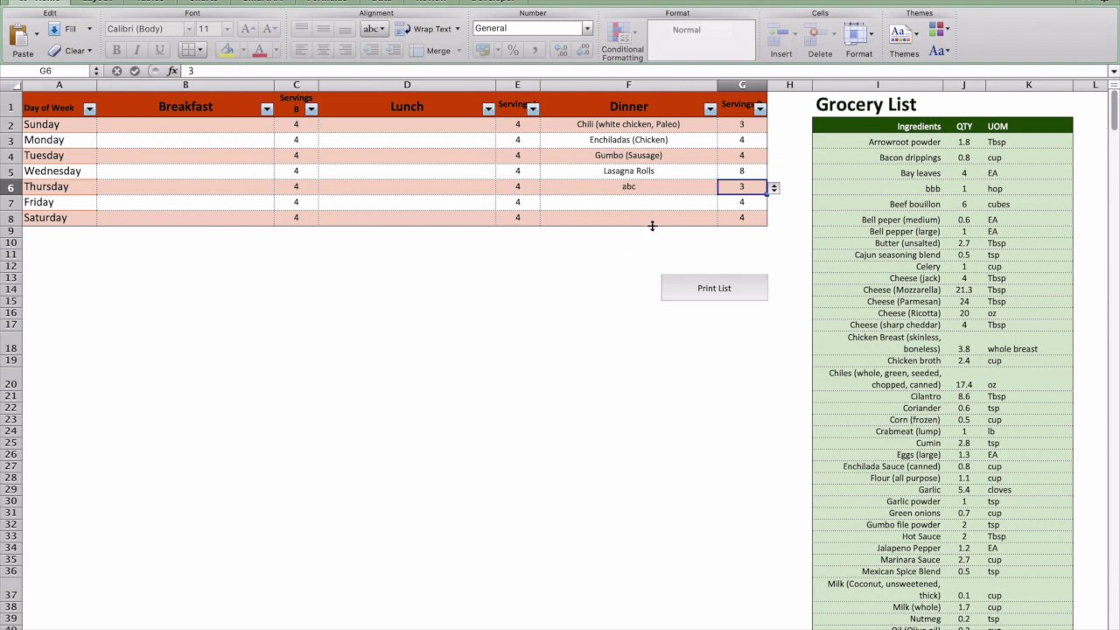
{"action": "left_click", "coordinate": [667, 203]}
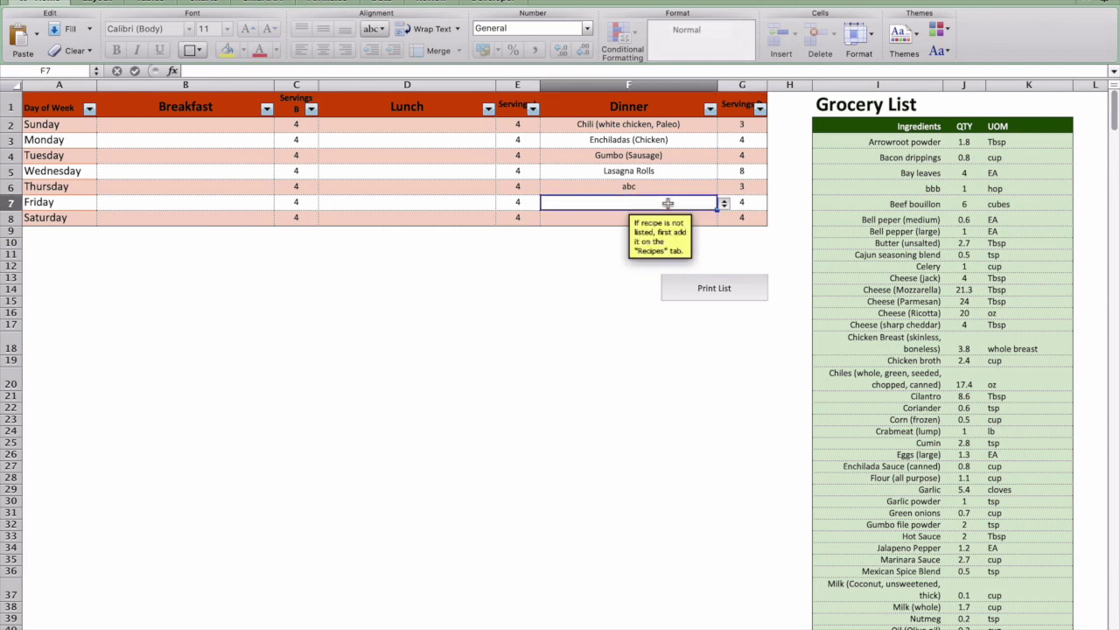